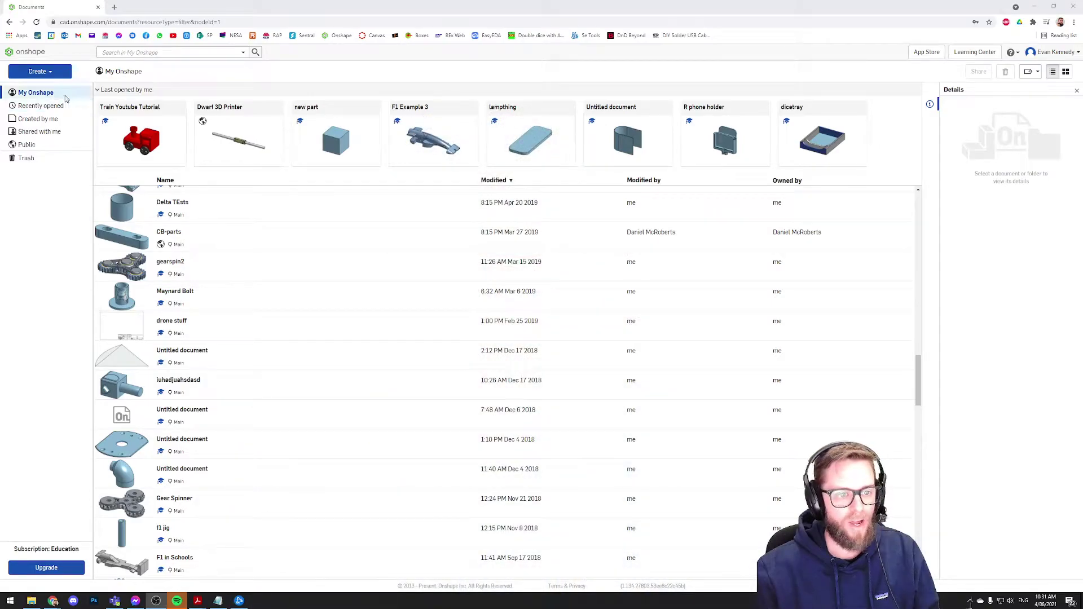
Step: Create a new document named Rocket
click(35, 74)
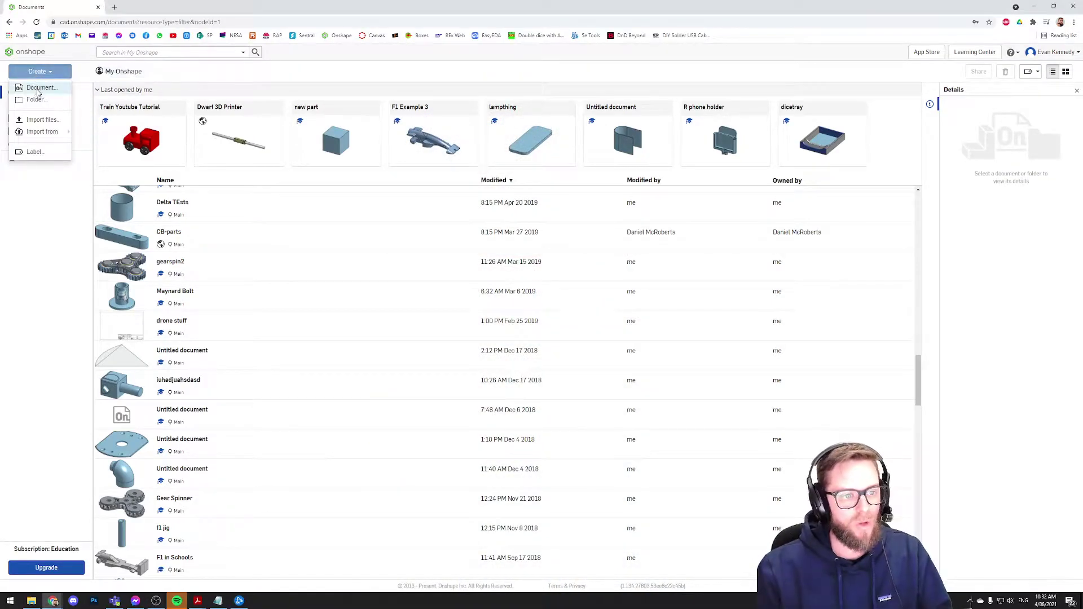
click(38, 87)
text(Test)
key(Return)
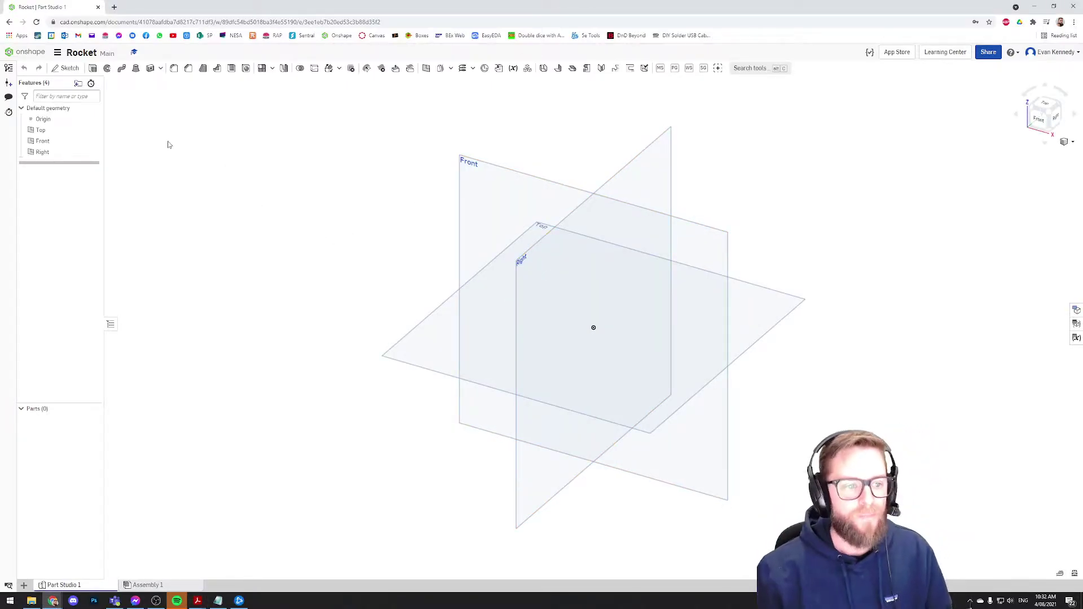
Step: Start a new sketch on the Front plane and view the plane face-on
click(40, 130)
click(77, 75)
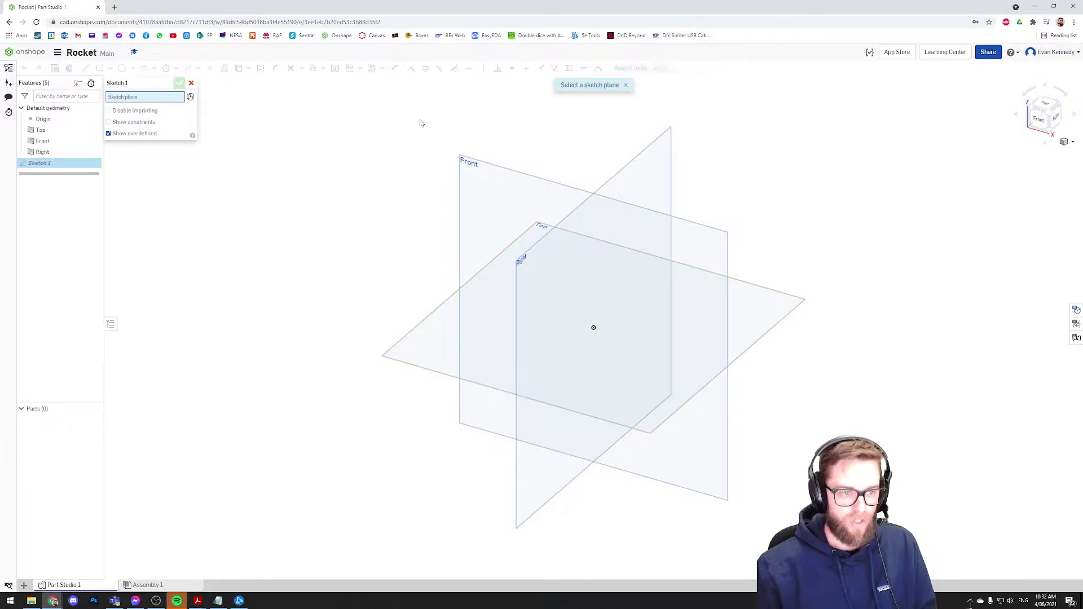
click(499, 203)
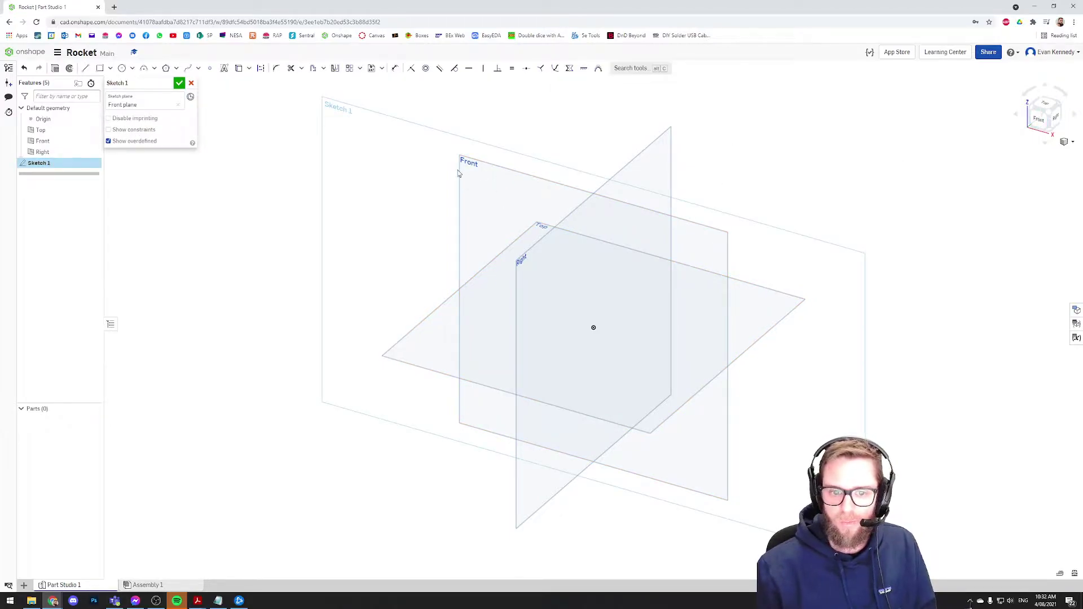
click(1039, 120)
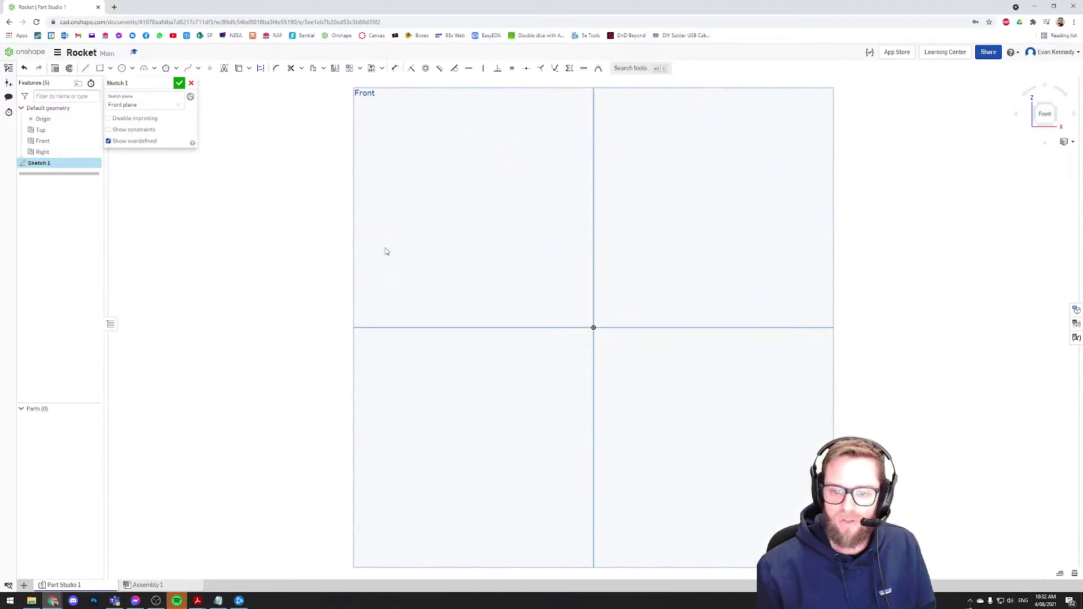
scroll(616, 294, up, 1)
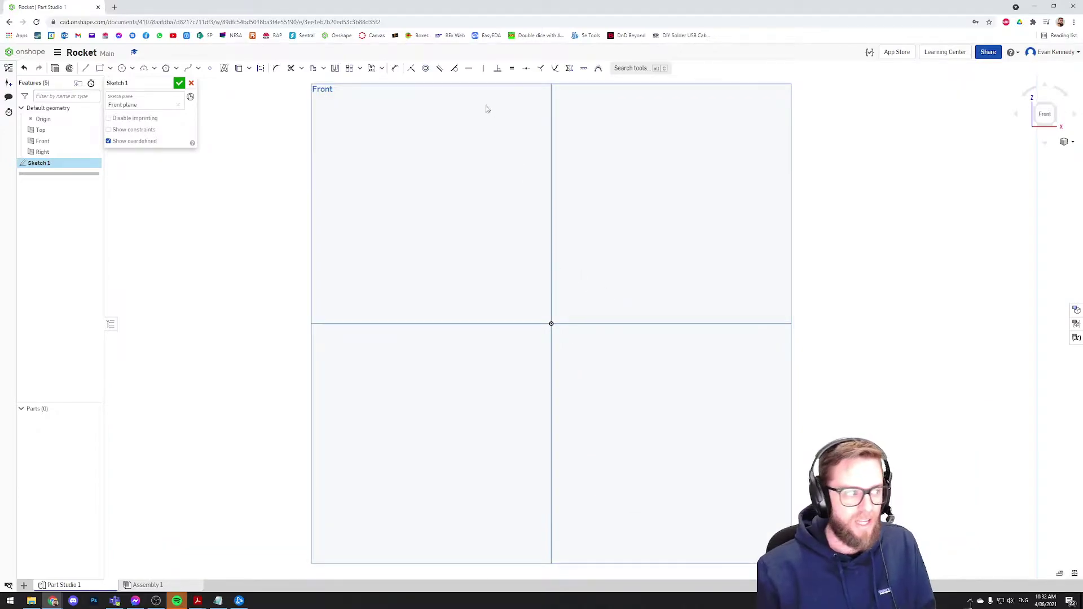
Step: Sketch a vertical line about 59 mm up from the origin and a horizontal line about 12 mm rightward from its upper end
click(86, 69)
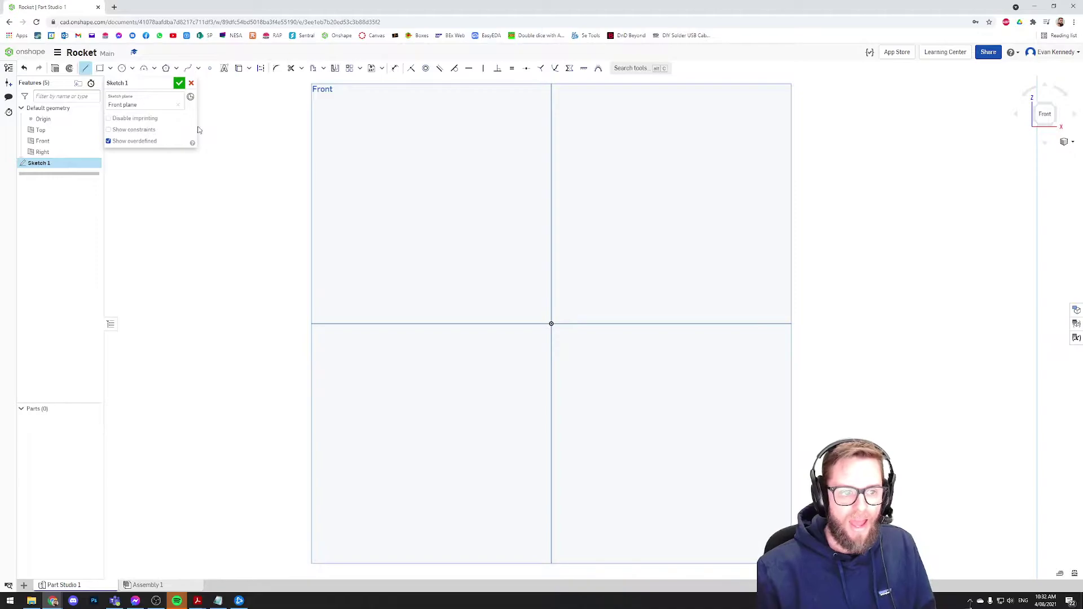
click(551, 324)
click(551, 134)
key(Escape)
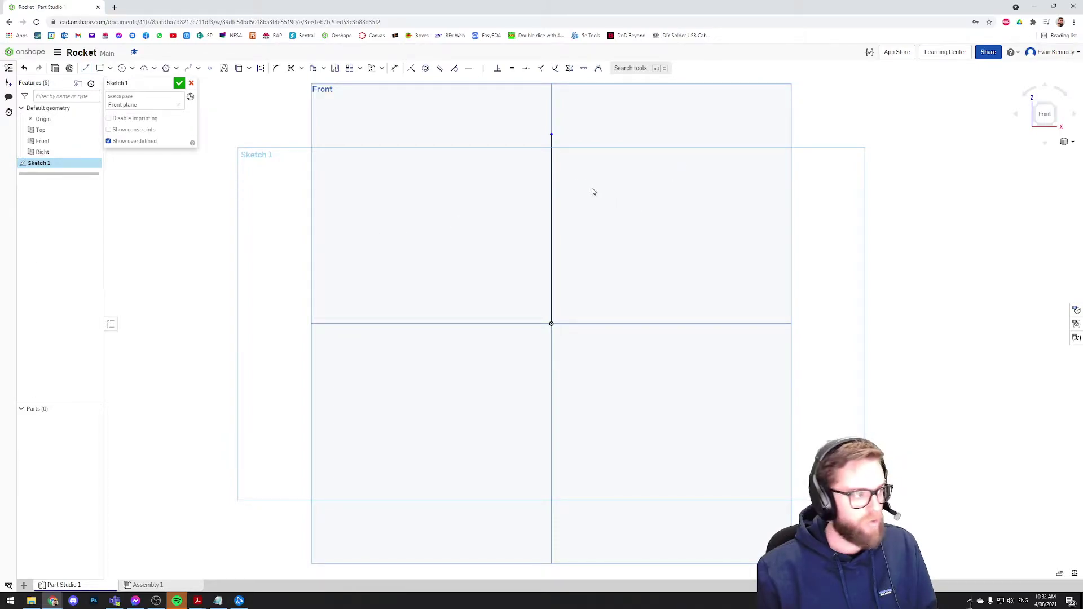
click(85, 67)
click(551, 134)
click(592, 134)
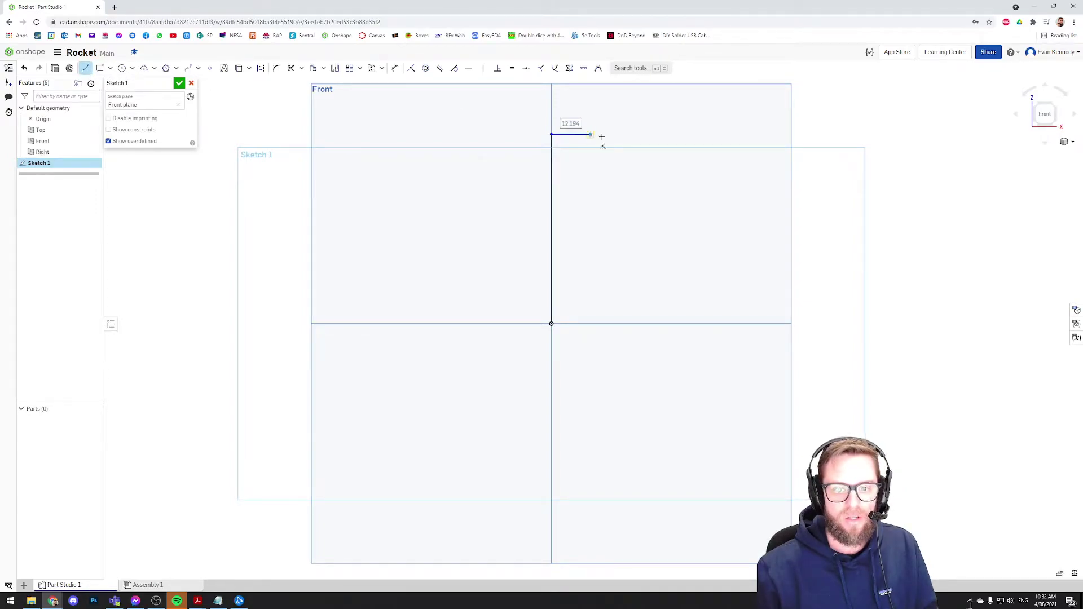
key(Escape)
click(85, 68)
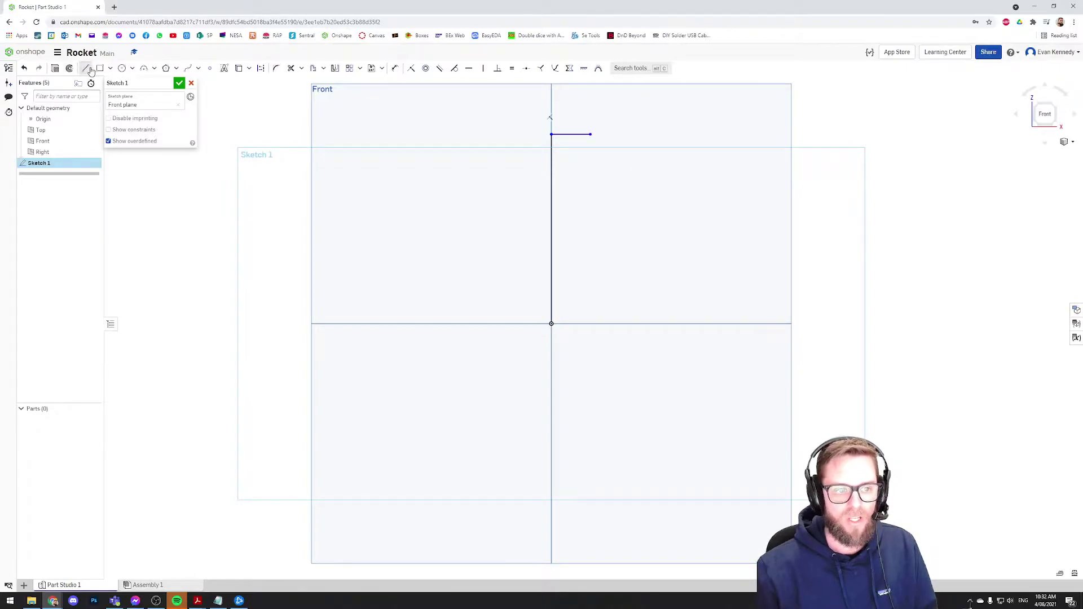
click(591, 134)
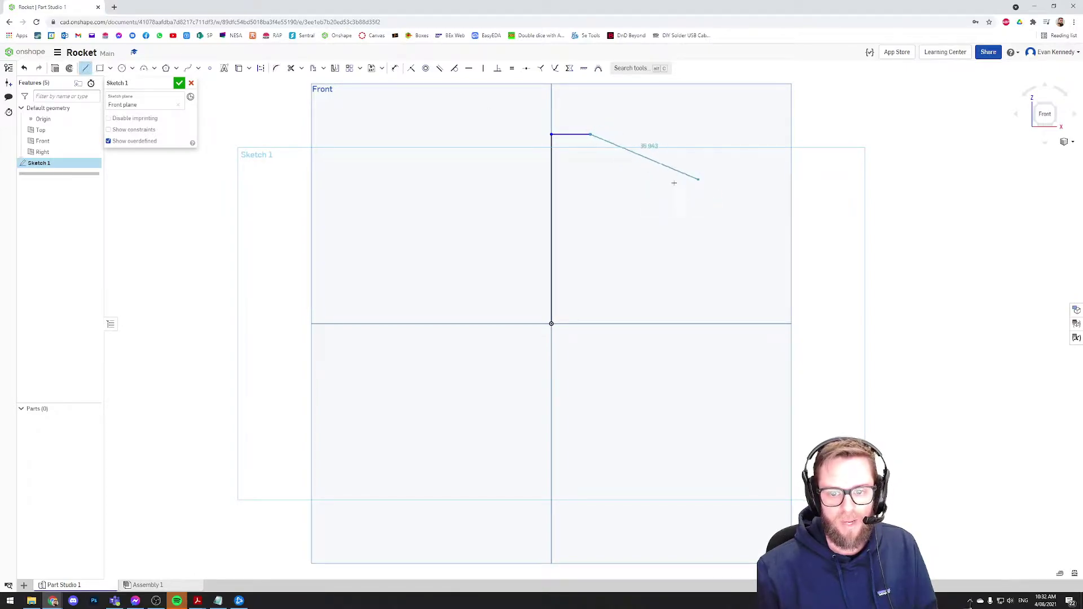
right_click(671, 187)
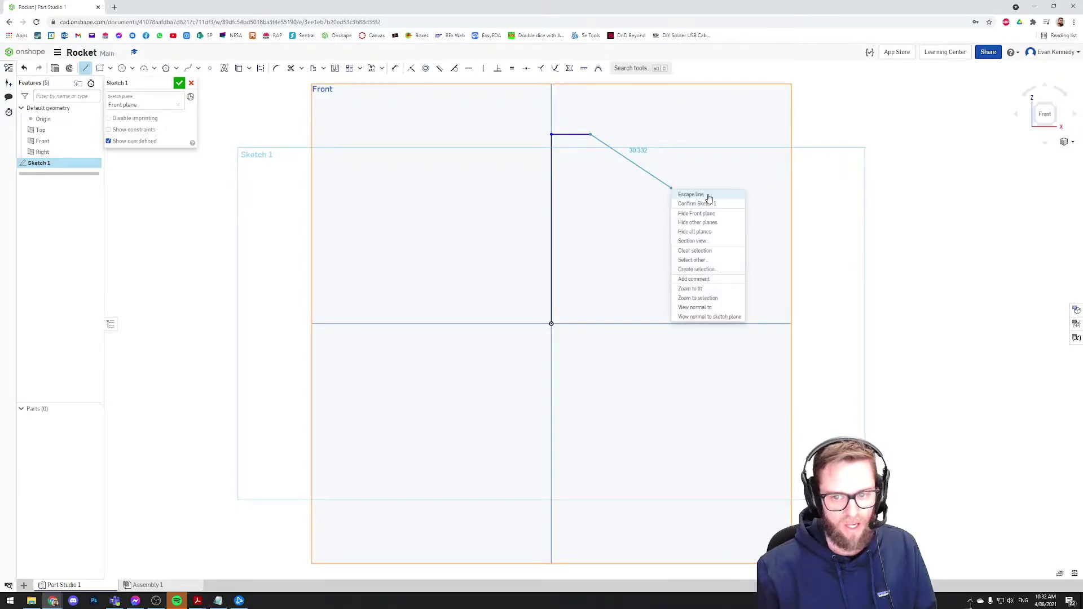
click(690, 195)
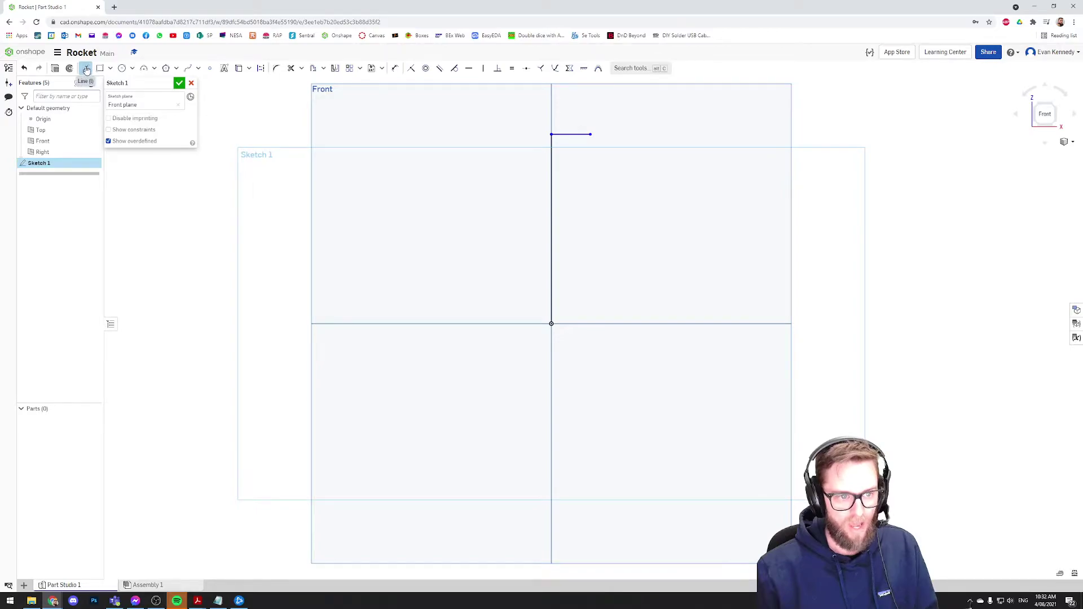
Step: Sketch two horizontal lines rightward from the vertical line between its top and the origin, making the lower one shorter
click(85, 69)
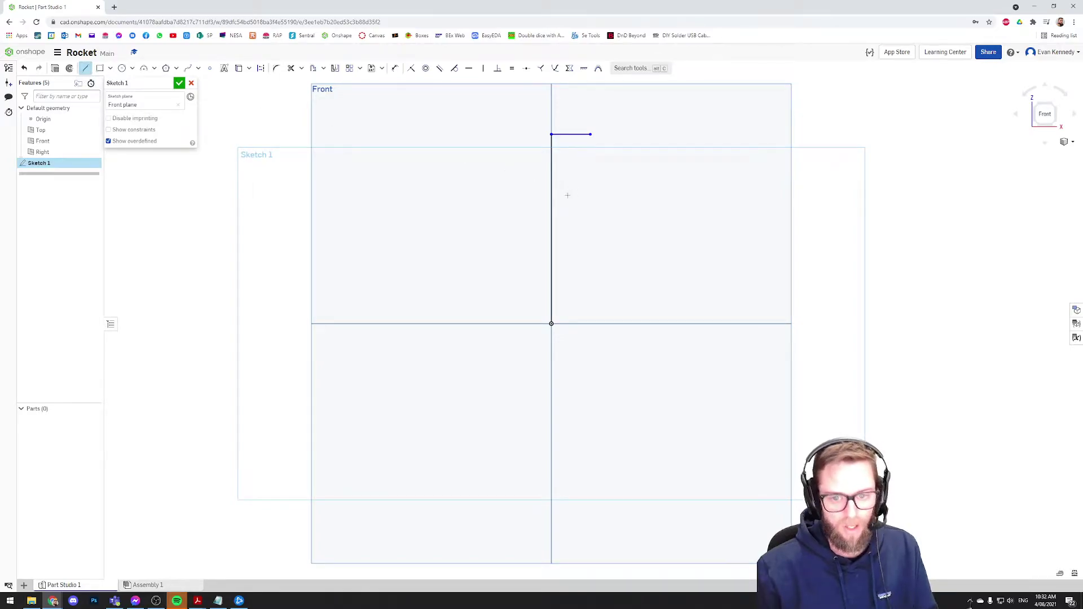
click(552, 233)
click(655, 232)
key(Escape)
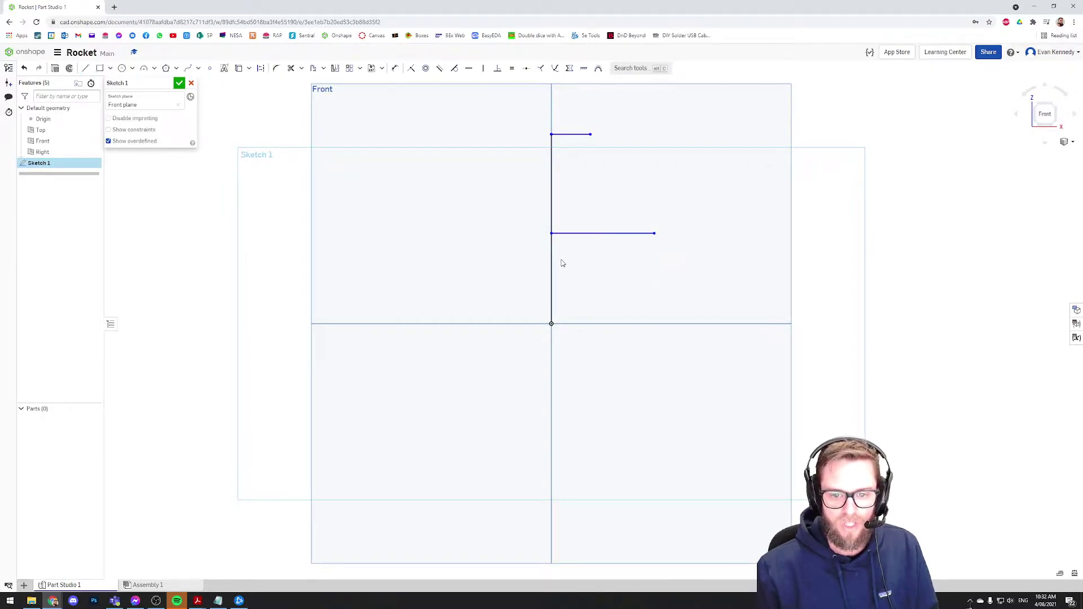
key(l)
click(551, 272)
click(614, 273)
key(Escape)
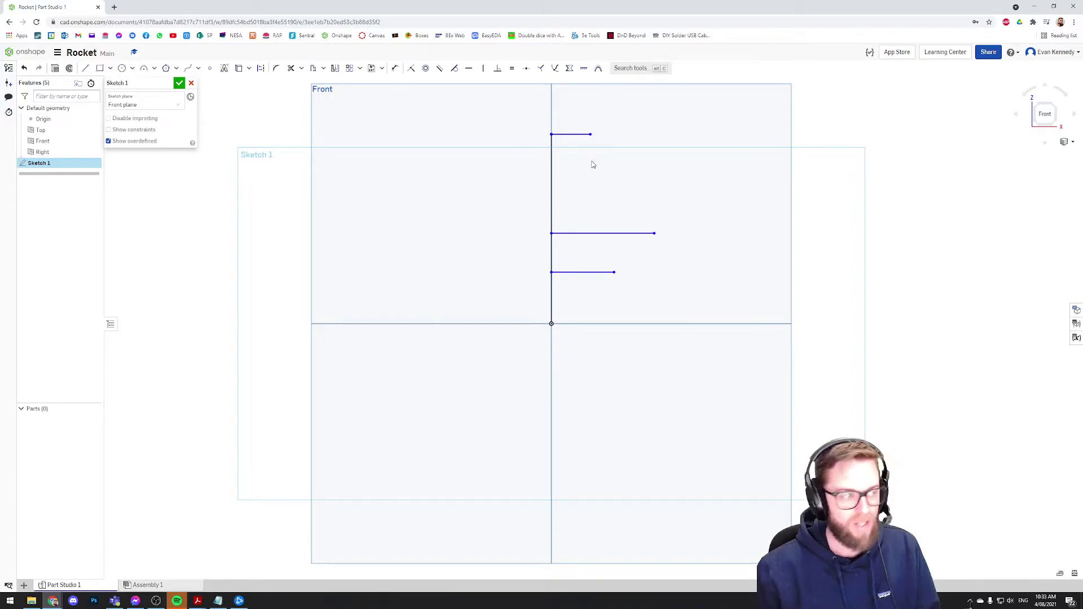
Step: Dimension the vertical line as 80 mm and place the dimension clear of it on its left side
key(u)
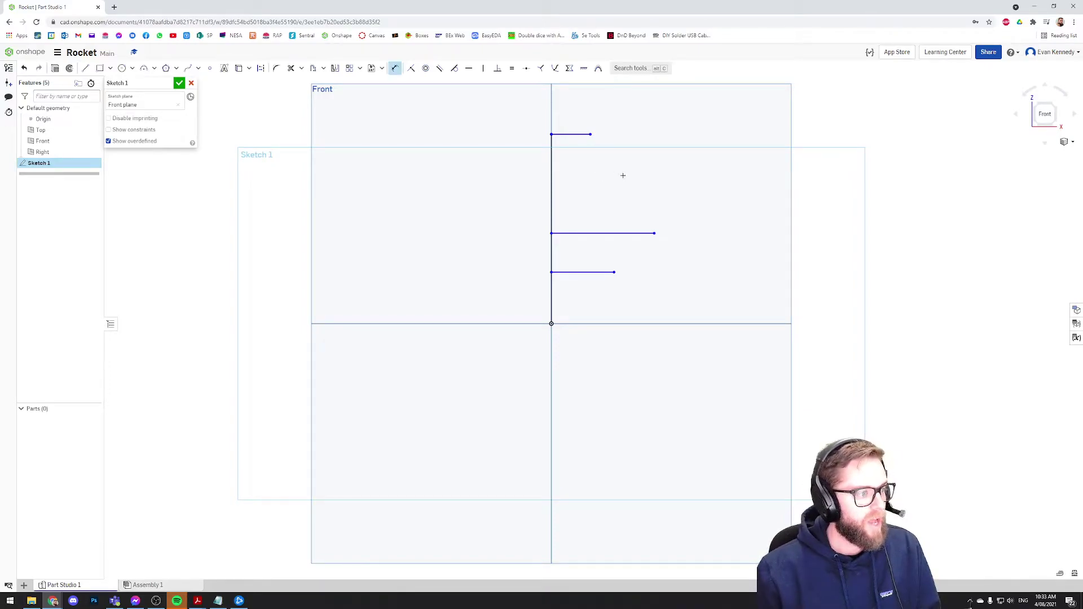
click(551, 192)
click(480, 195)
text(80)
key(Return)
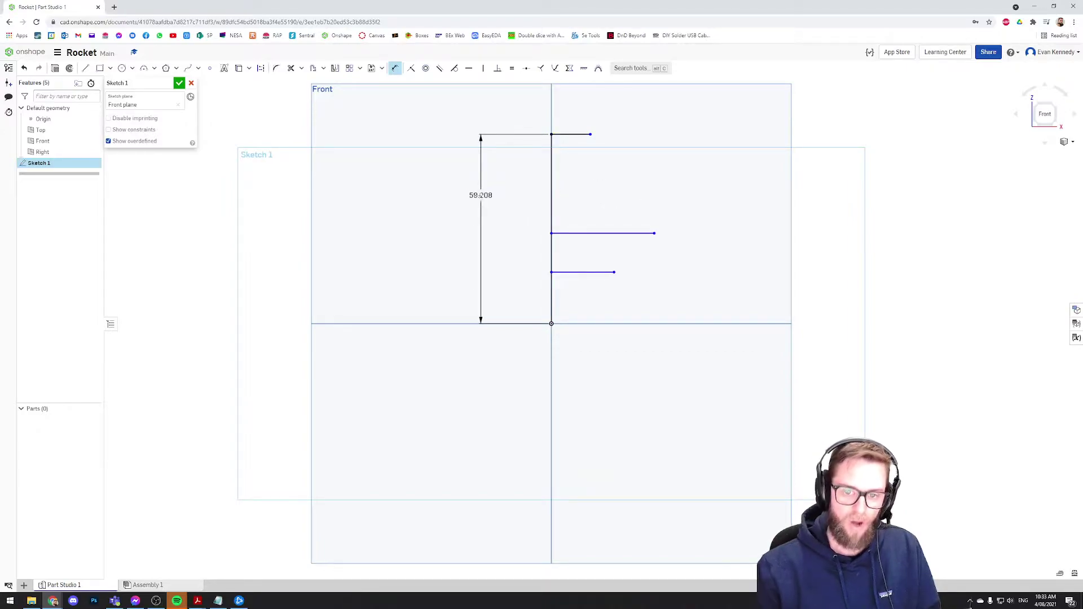
scroll(392, 292, down, 2)
scroll(632, 140, up, 2)
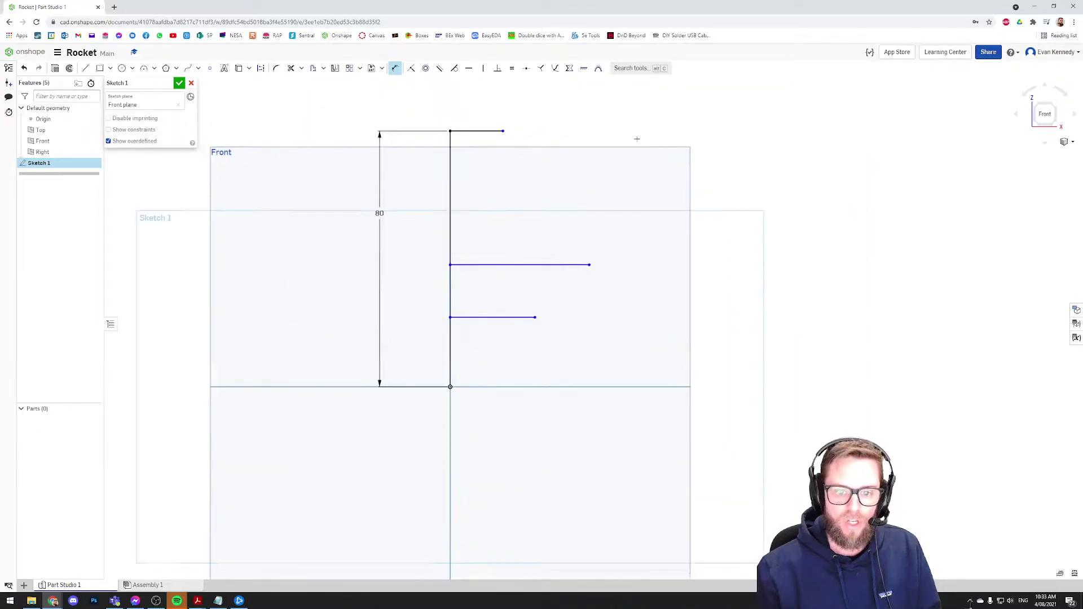
middle_drag(571, 157, 608, 243)
scroll(551, 272, up, 1)
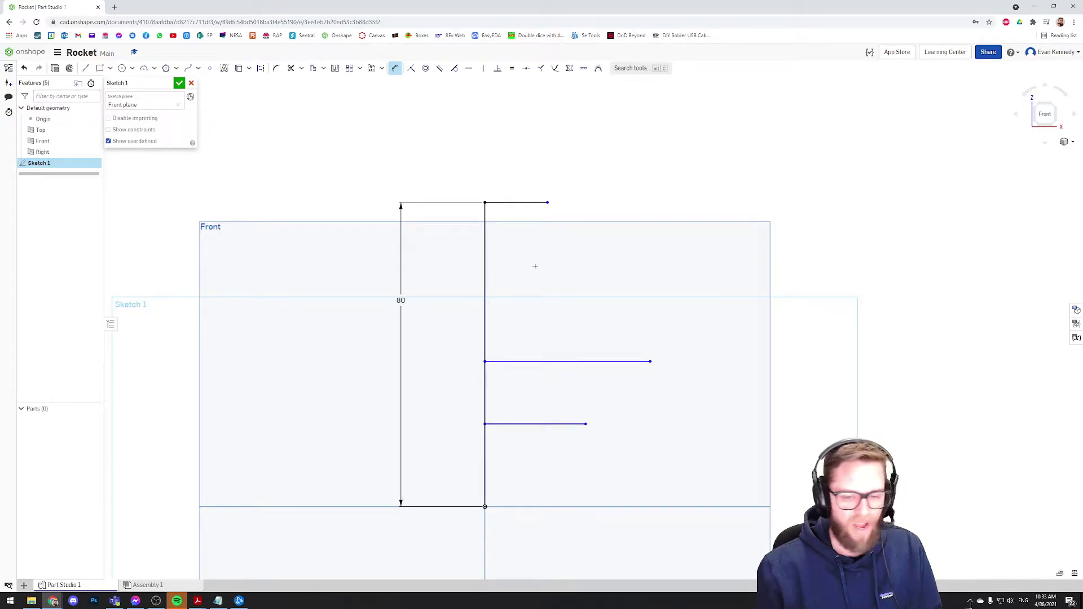
drag(401, 333, 396, 349)
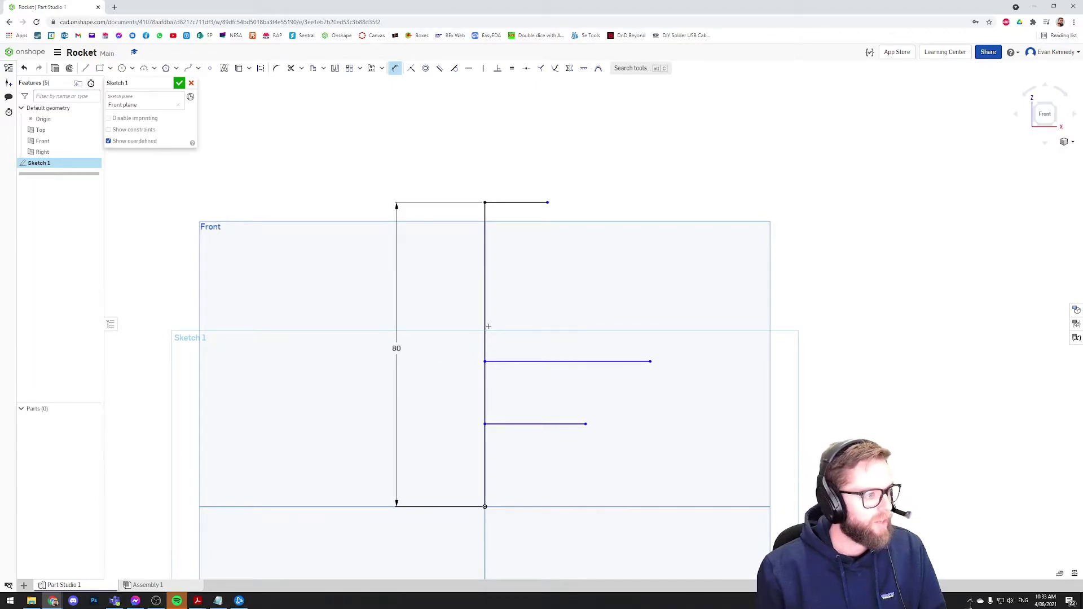
Step: Dimension the topmost horizontal line's length as 9 mm and the lowest horizontal line's length as 15 mm
click(514, 203)
click(512, 180)
text(9)
key(Return)
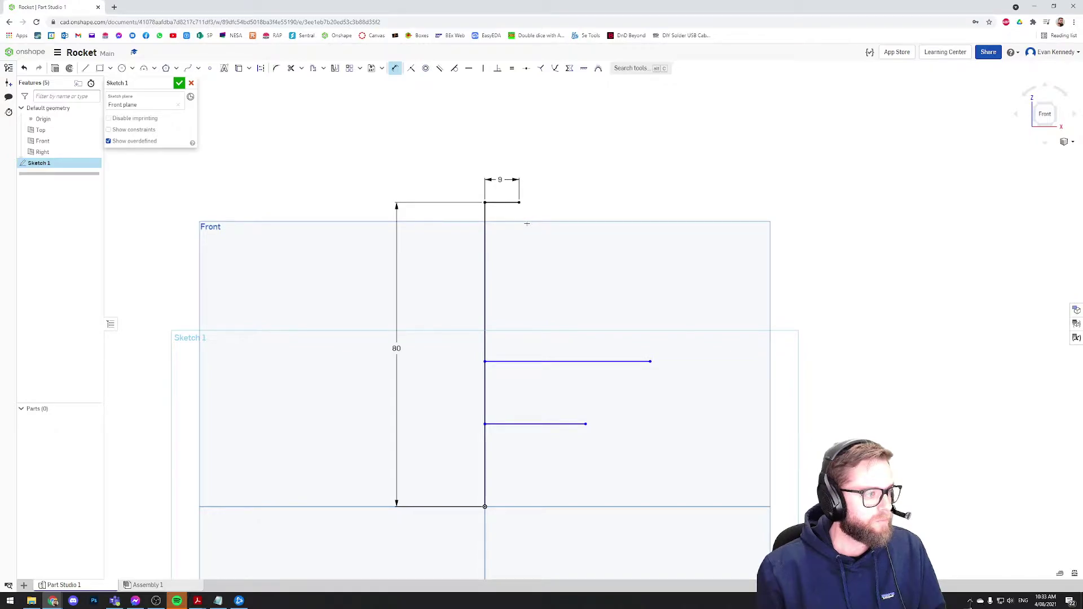
click(542, 423)
click(533, 528)
text(15)
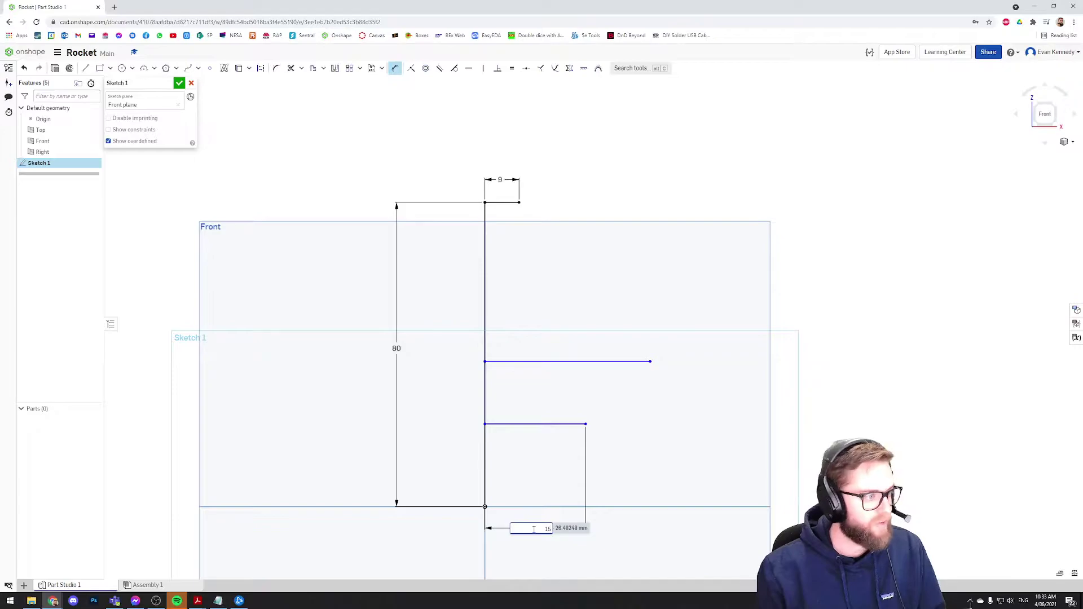
key(Return)
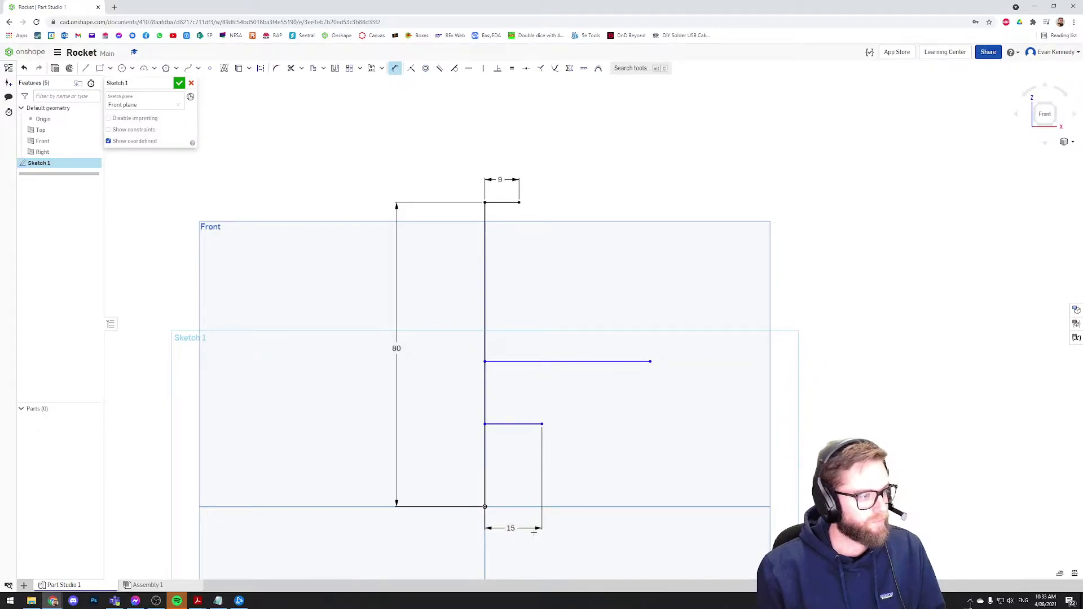
Step: Dimension the lowest horizontal line's height above the origin as 20 mm and reposition the 15 mm dimension slightly
click(527, 424)
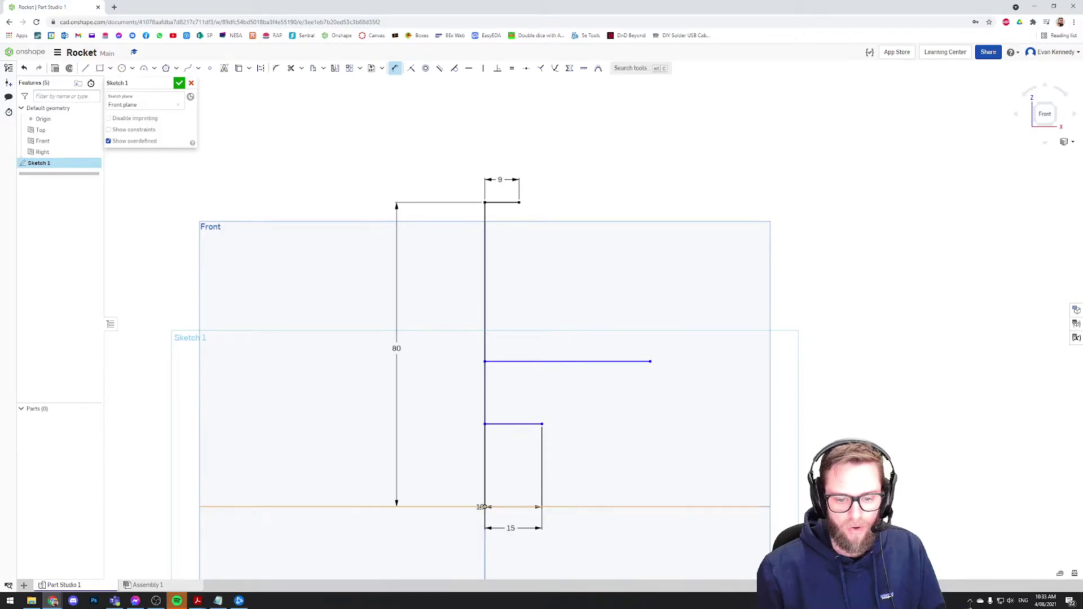
click(589, 506)
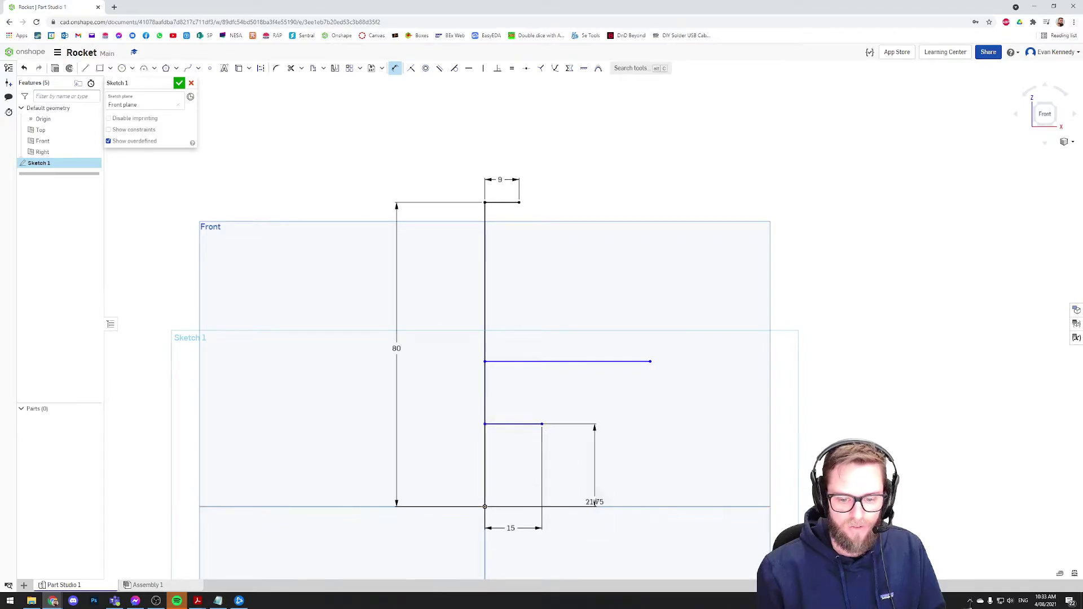
click(615, 474)
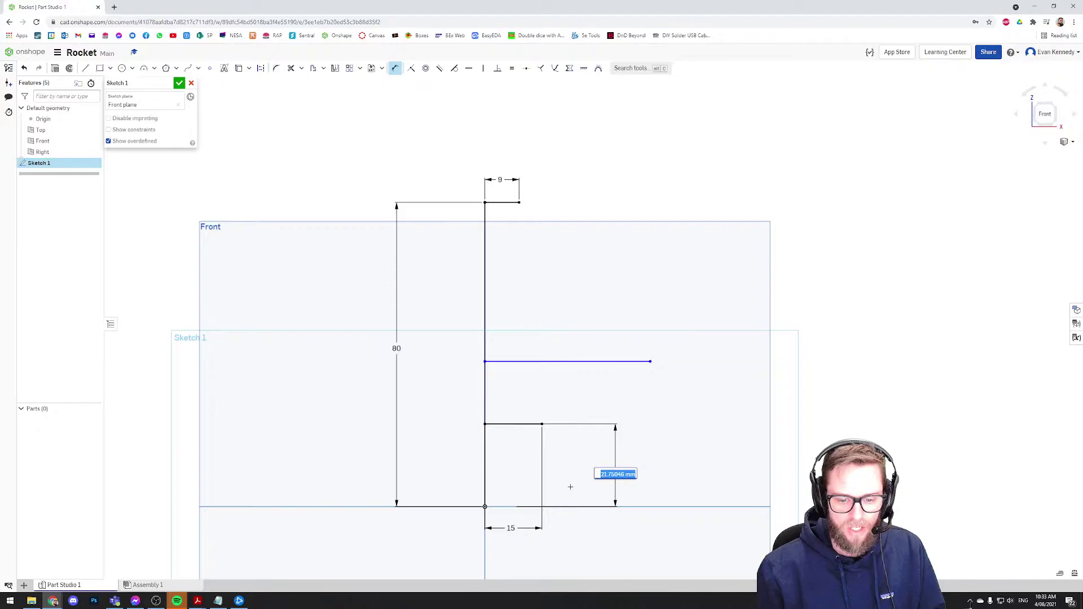
text(20)
key(Return)
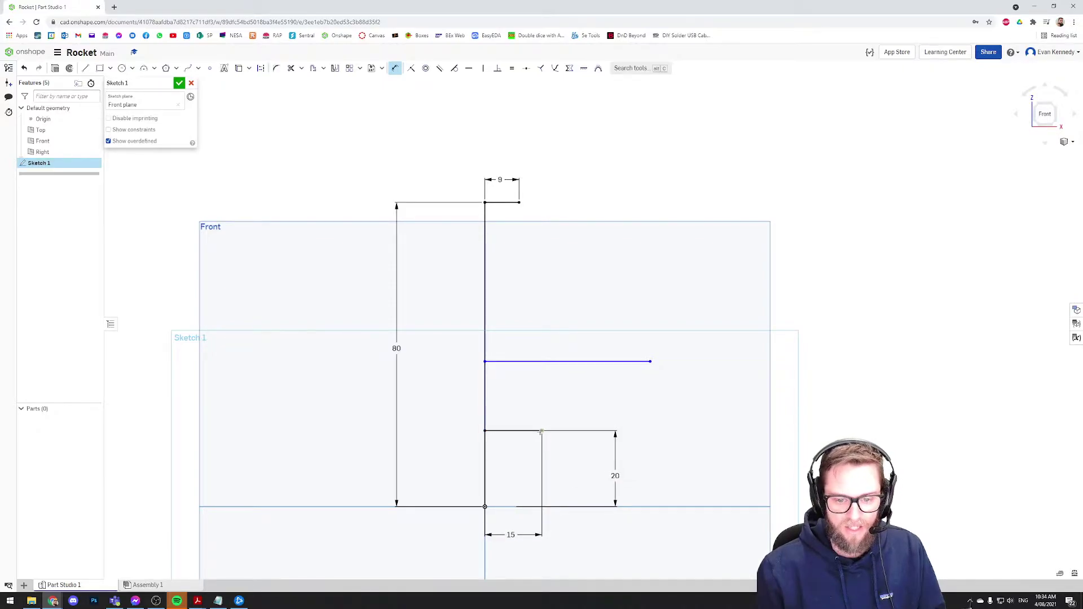
drag(510, 534, 518, 527)
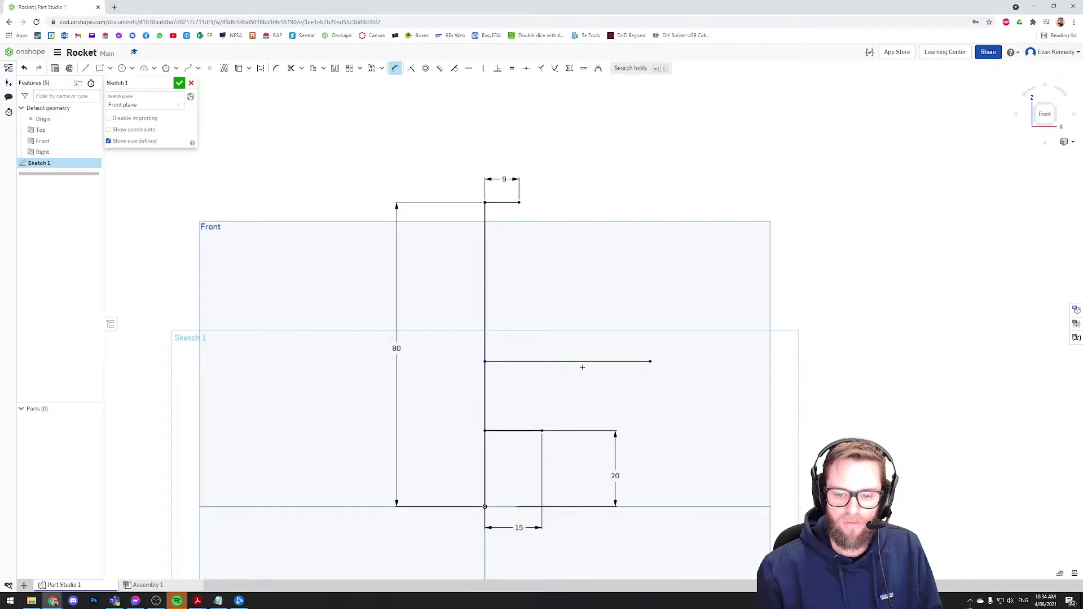
Step: Dimension the long middle horizontal line's height above the origin level as 35 mm and move that dimension slightly closer to the profile
key(f)
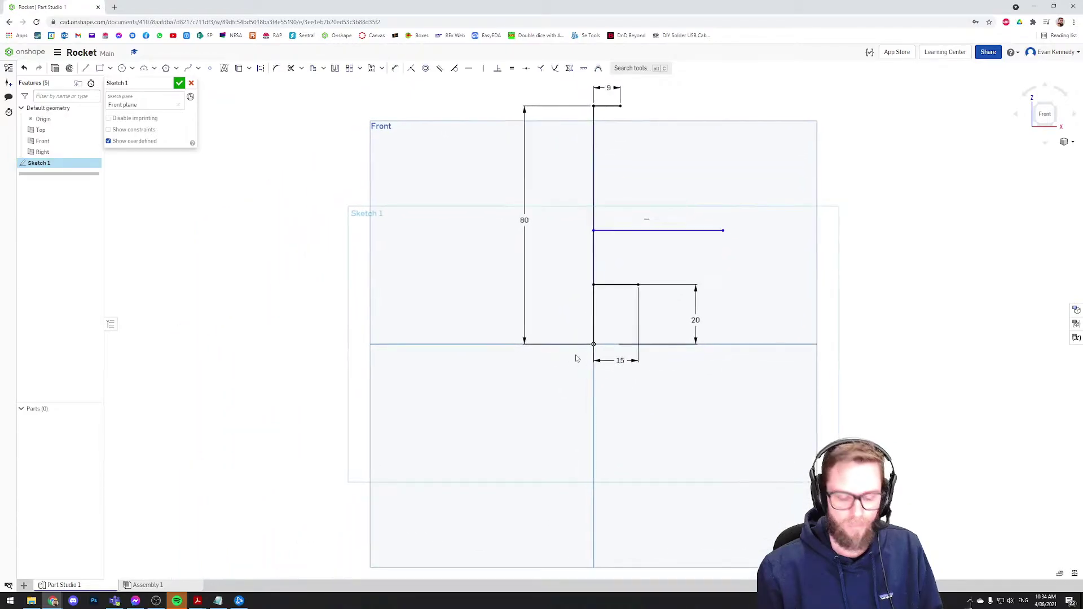
key(d)
click(679, 230)
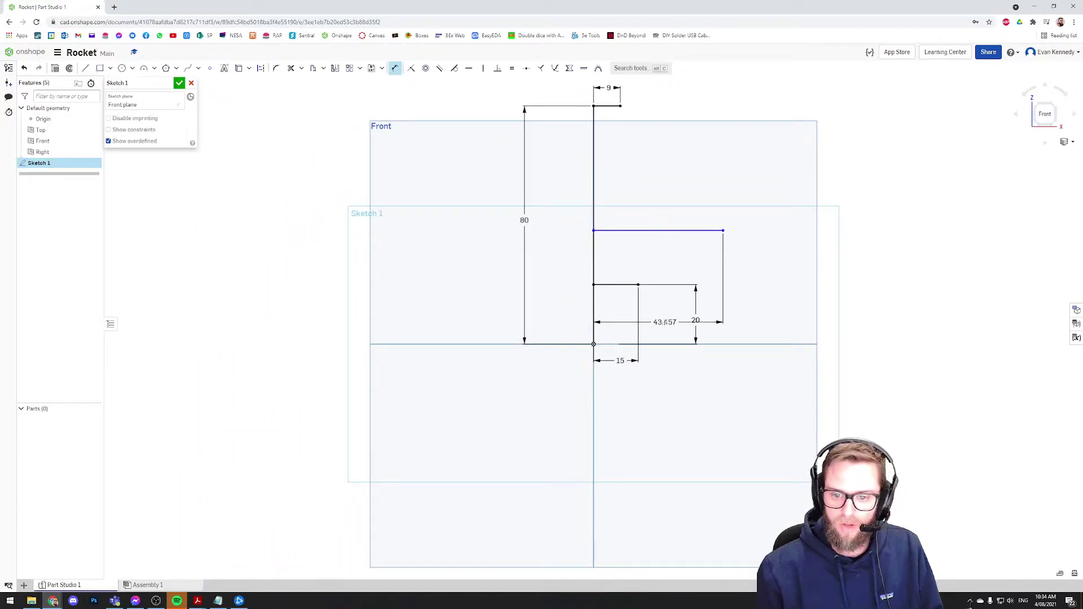
click(674, 344)
click(771, 300)
text(35)
key(Return)
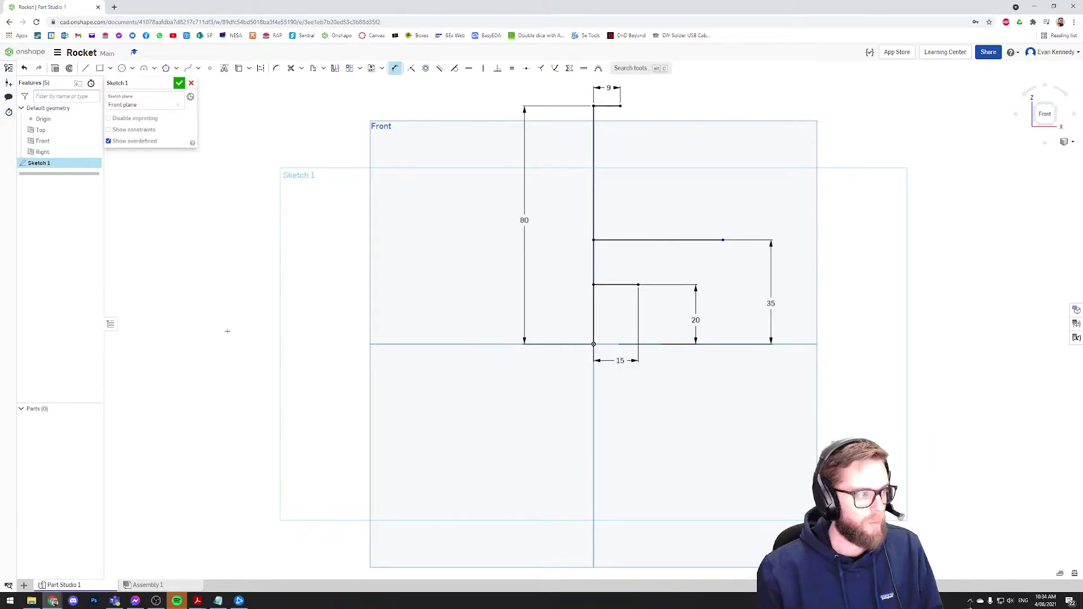
scroll(705, 254, up, 1)
scroll(844, 232, down, 2)
scroll(437, 502, up, 1)
scroll(620, 245, down, 1)
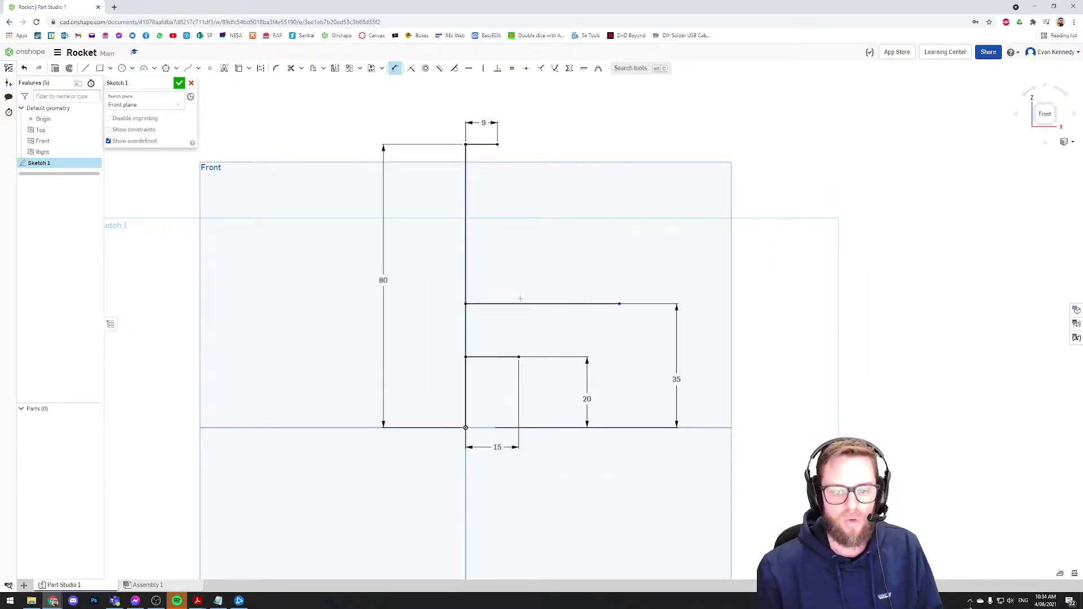
drag(673, 364, 664, 380)
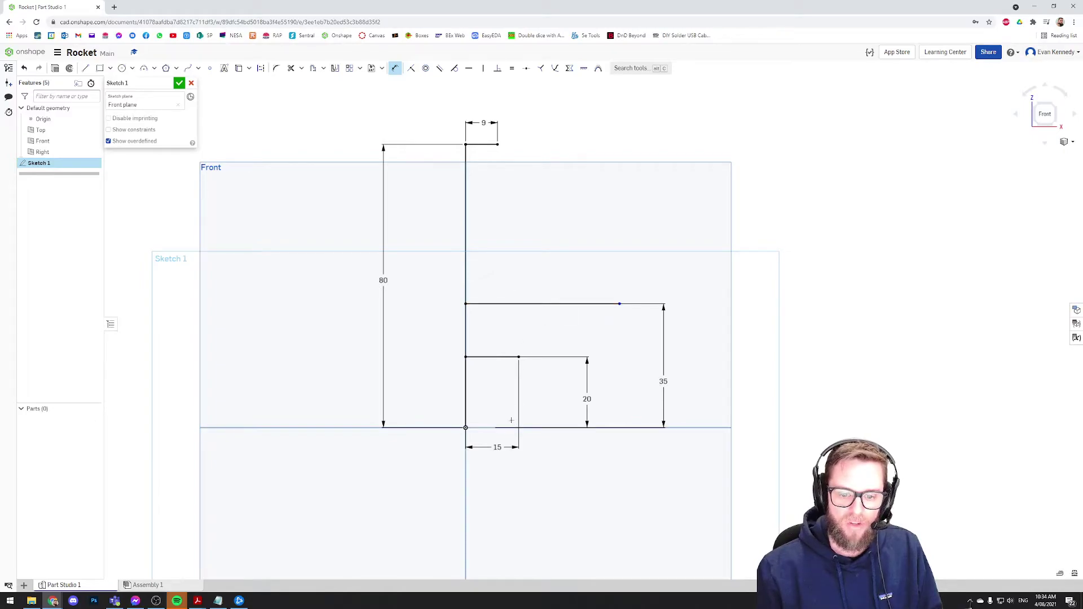
key(Escape)
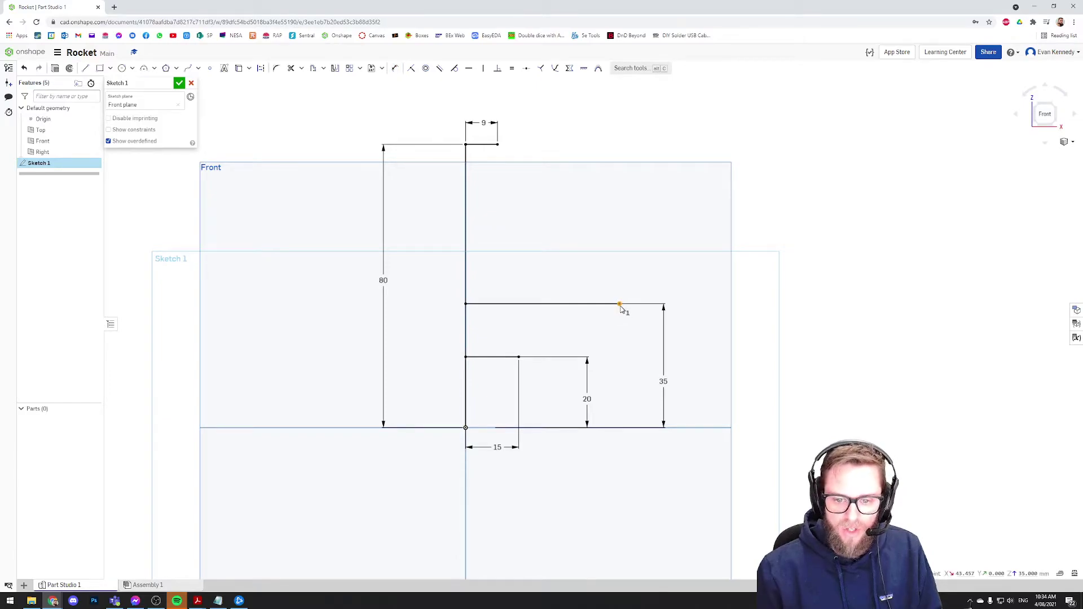
Step: Stretch and shorten the middle horizontal line by its free end, leave it longer than the 15 mm line, and hide the Front plane
click(619, 305)
scroll(621, 308, up, 5)
scroll(610, 337, down, 5)
click(660, 399)
mouse_move(615, 313)
mouse_down()
mouse_move(549, 317)
mouse_move(709, 339)
mouse_move(635, 262)
mouse_move(585, 442)
mouse_move(573, 384)
mouse_move(421, 324)
mouse_move(614, 268)
mouse_move(604, 348)
mouse_move(605, 315)
mouse_up()
drag(484, 309, 504, 360)
drag(605, 310, 451, 352)
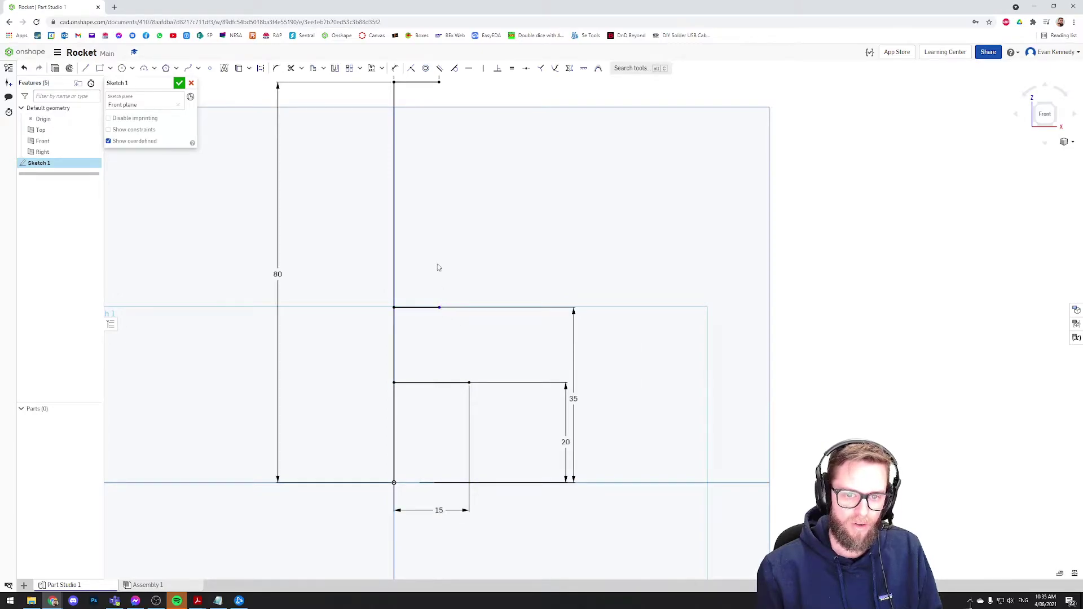
drag(439, 309, 562, 312)
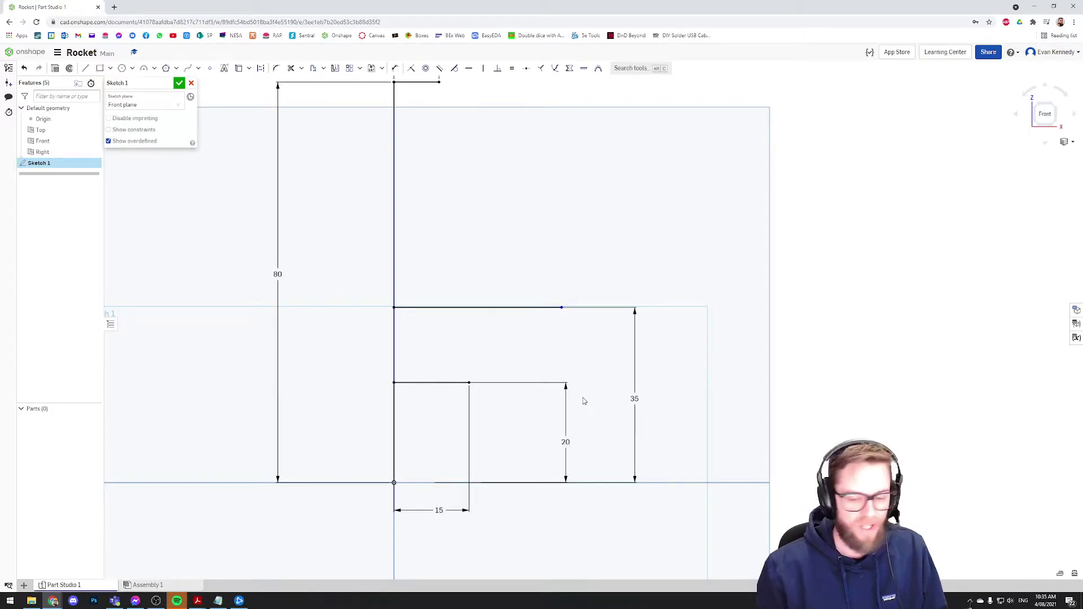
middle_drag(563, 278, 585, 296)
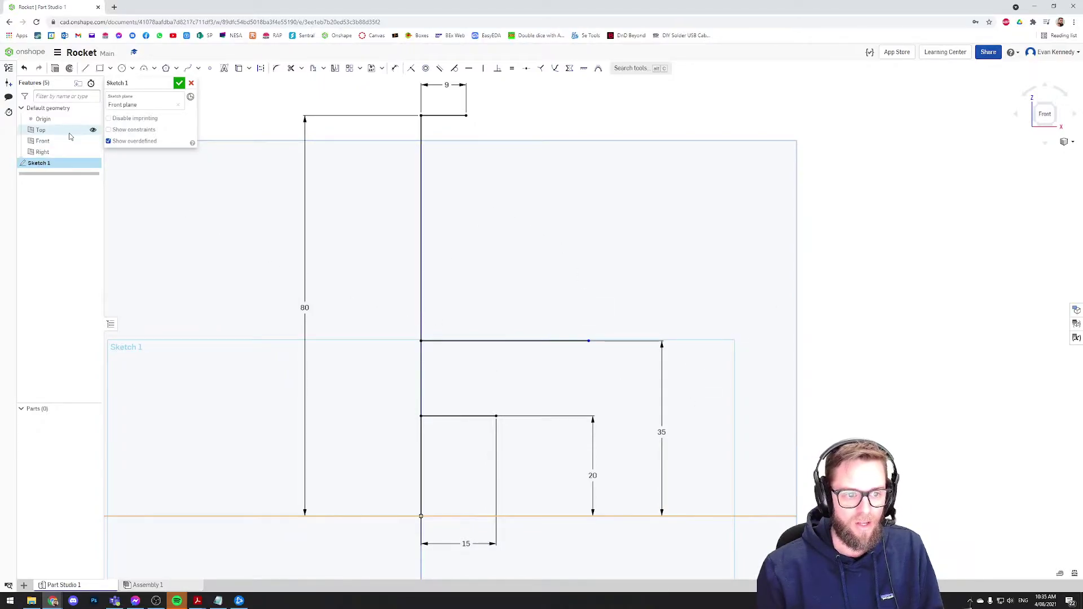
click(94, 144)
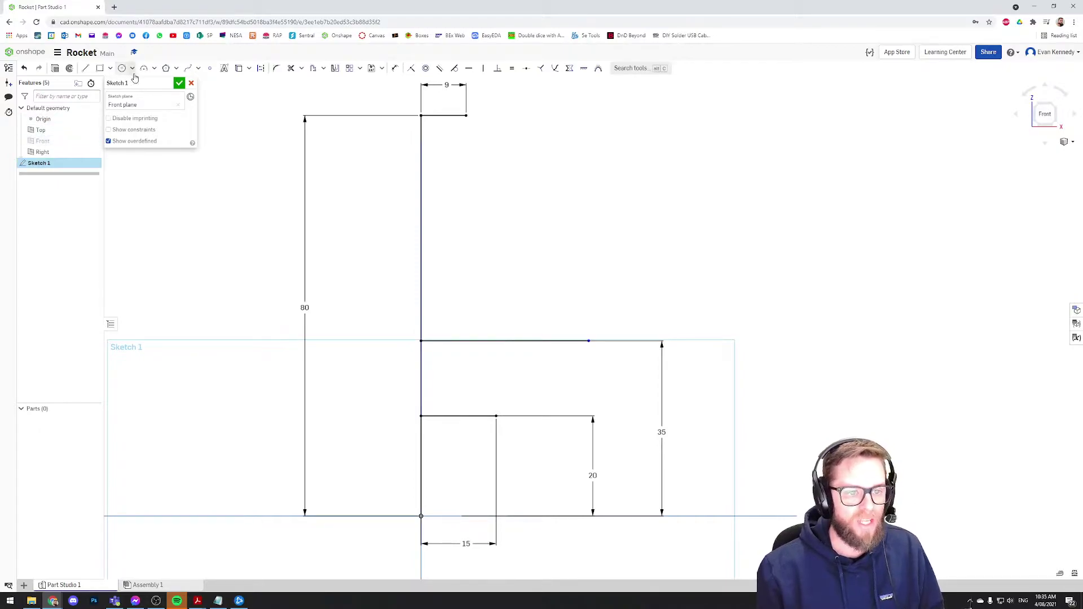
Step: Sketch a trial three-point arc of about 19.5 mm radius in the empty area beside the profile and delete it
click(154, 69)
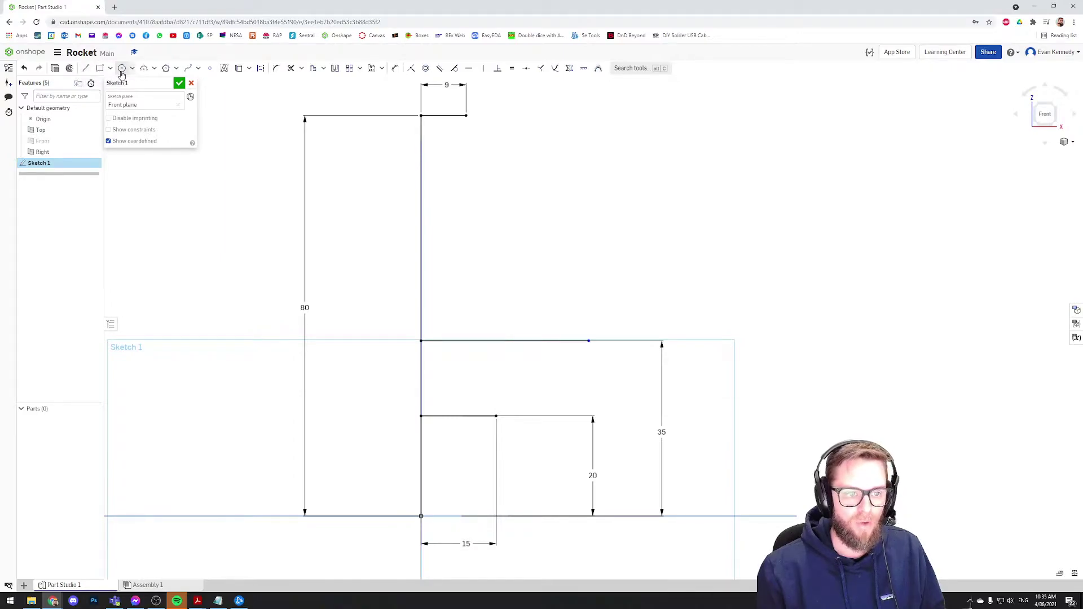
click(155, 69)
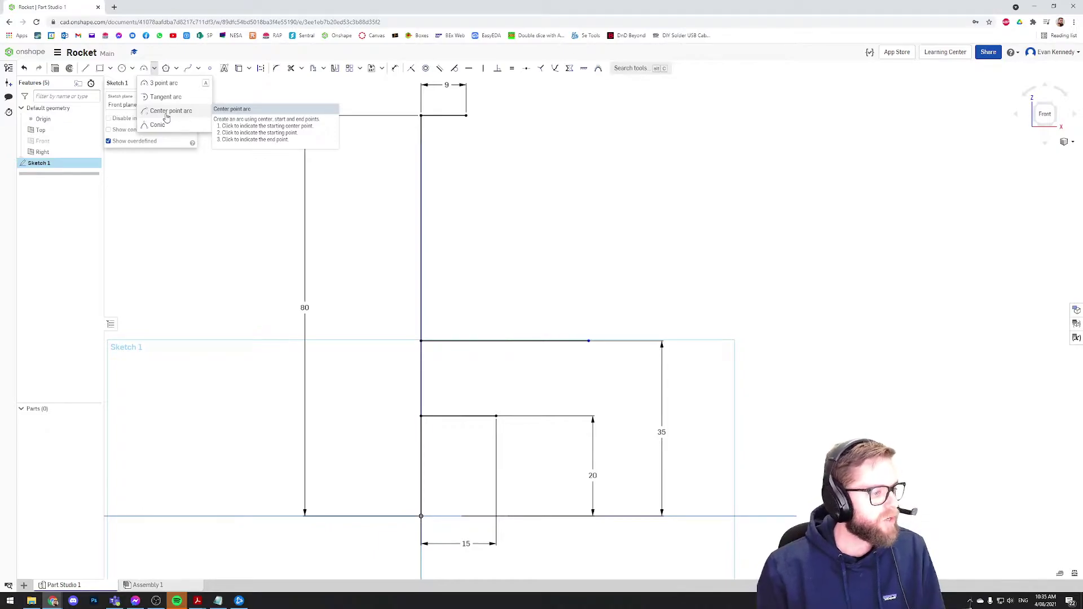
click(162, 83)
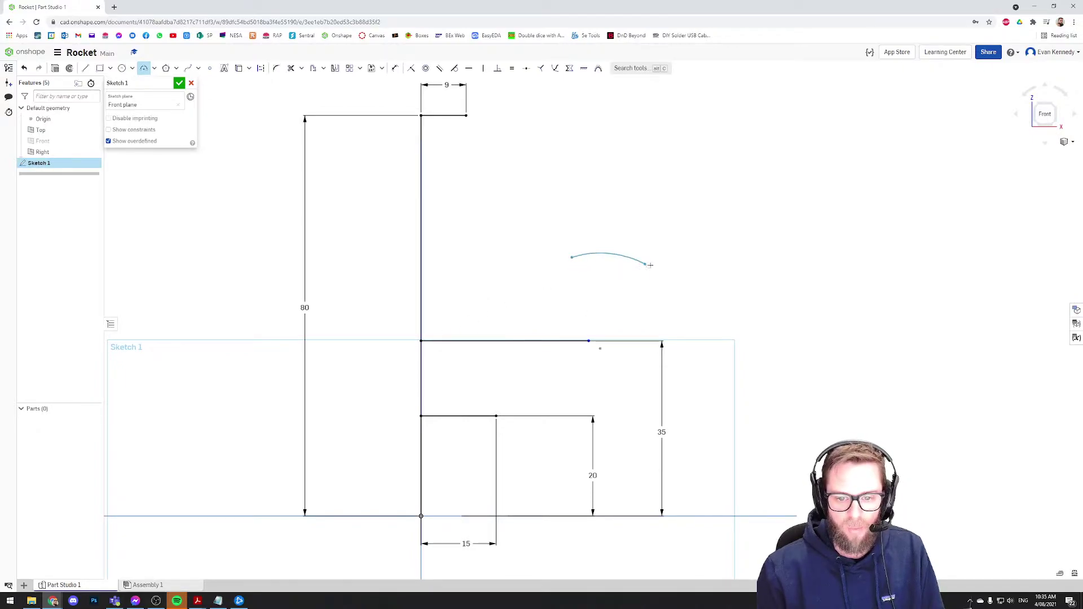
click(744, 285)
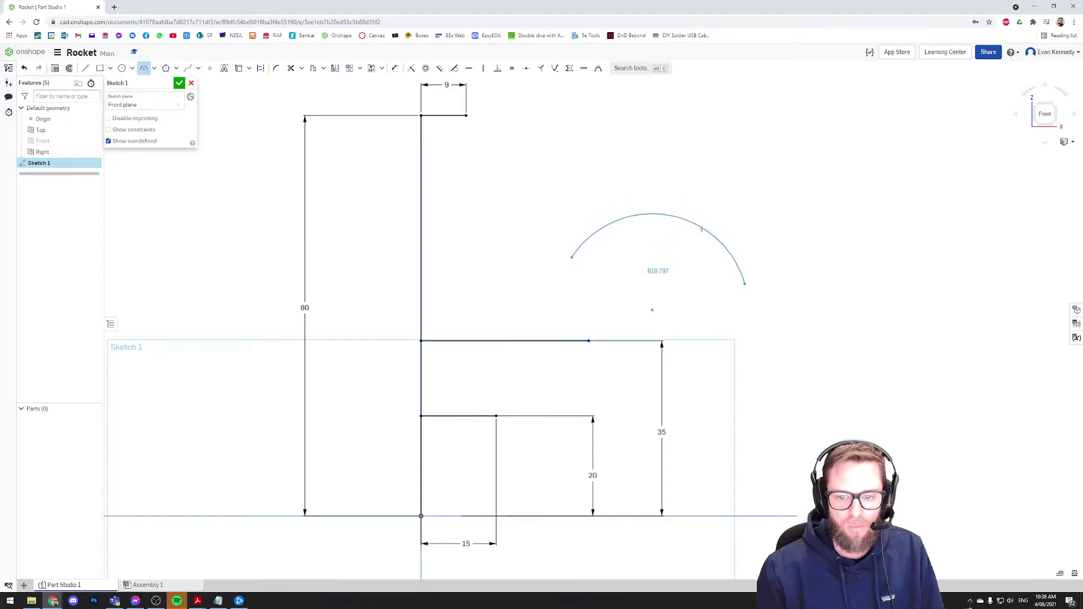
click(622, 220)
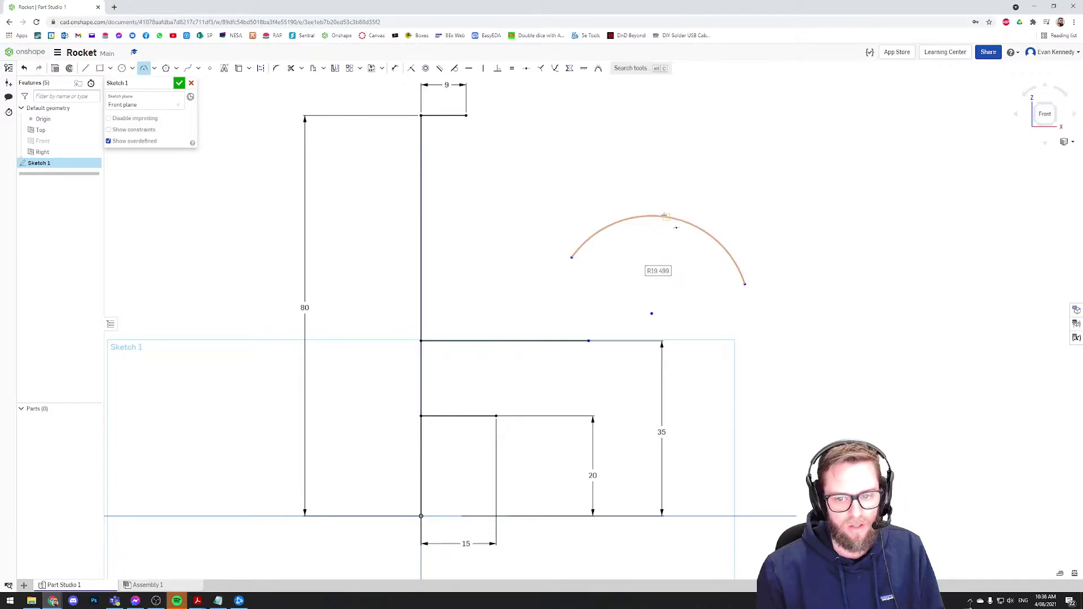
click(689, 231)
key(Delete)
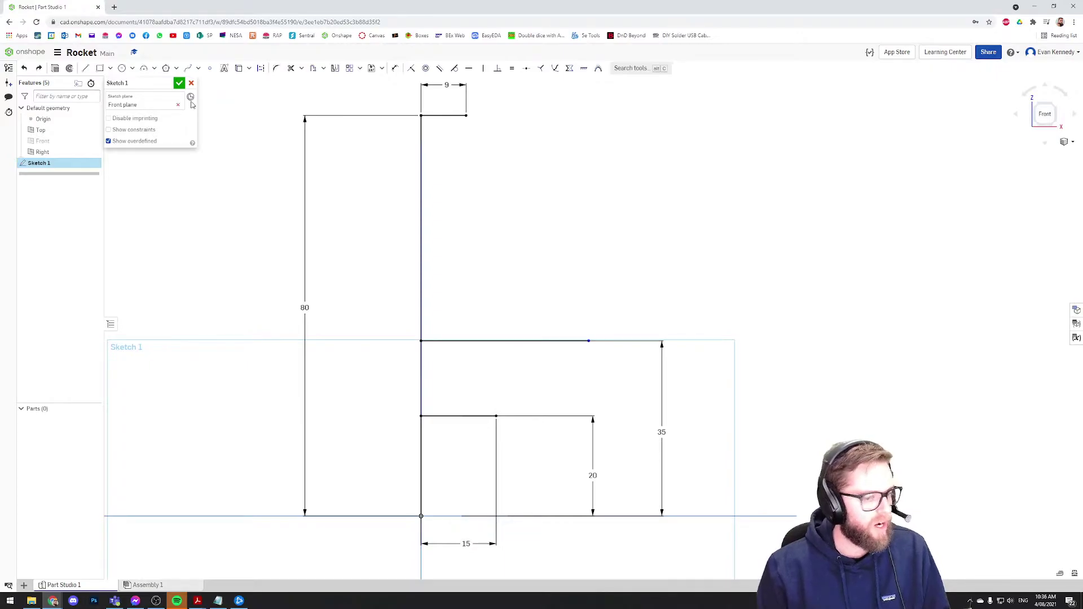
Step: Sketch a three-point arc from the end of the 9 mm line to the end of the 15 mm line, passing through the middle line's end
click(154, 68)
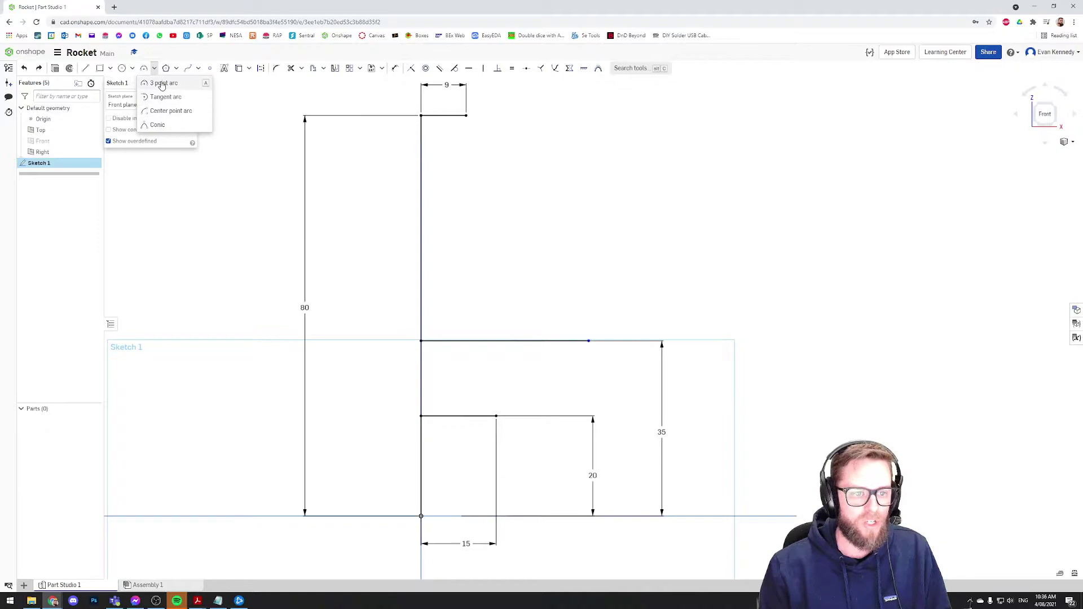
click(161, 84)
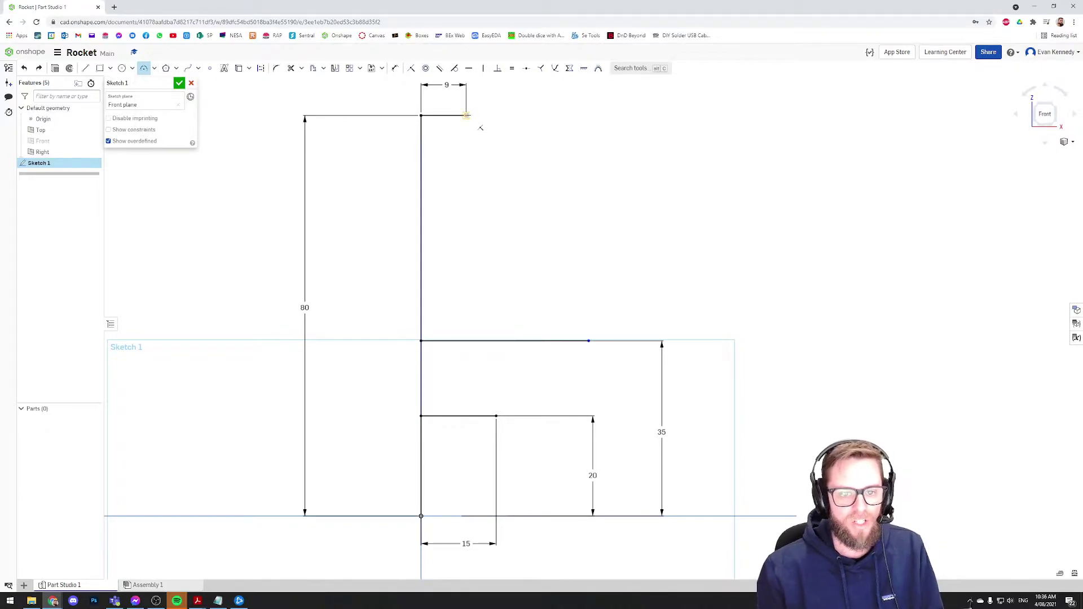
click(466, 116)
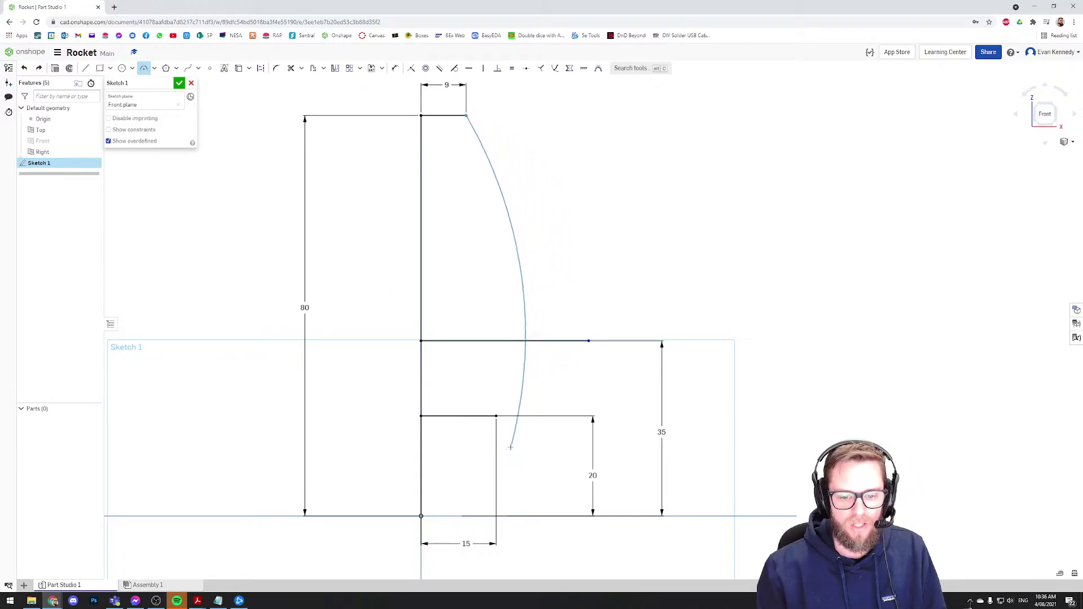
click(496, 417)
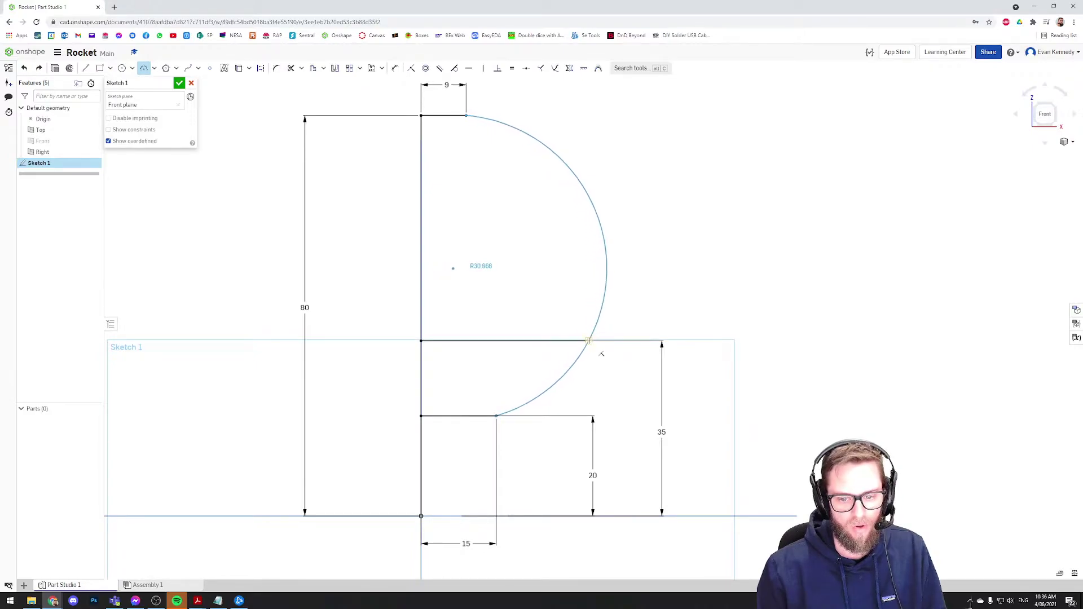
click(588, 341)
key(Escape)
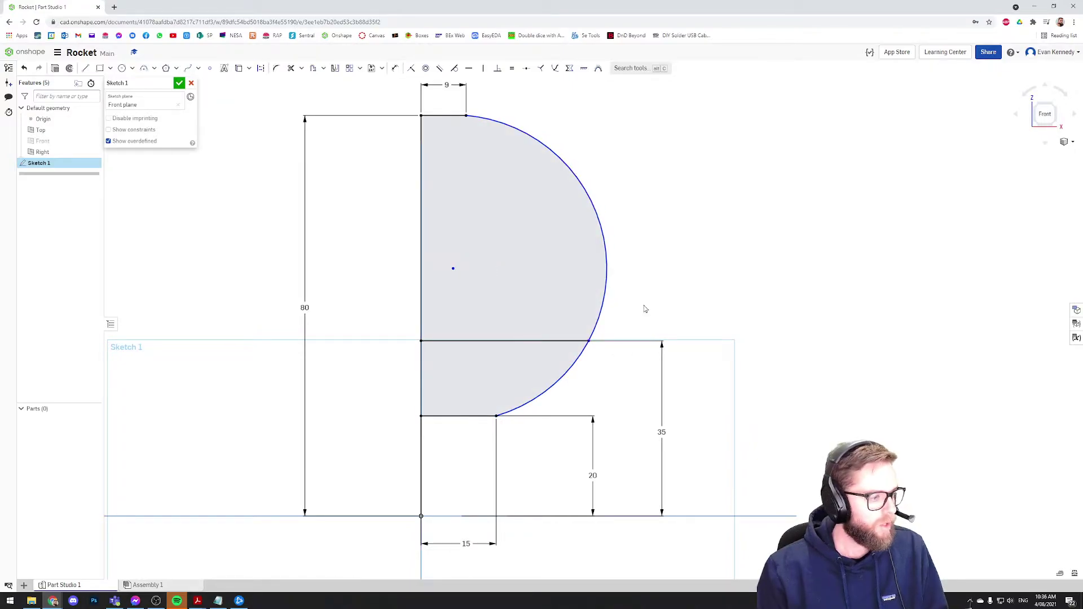
Step: Dimension the arc's radius as 40 mm and place the dimension outside the curve
key(d)
click(606, 239)
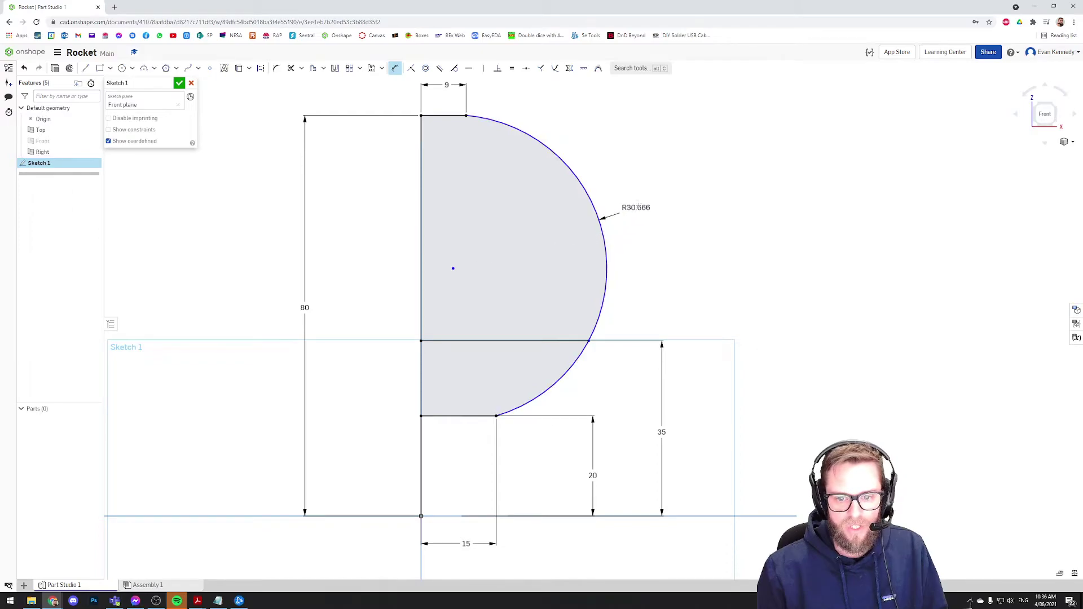
click(676, 193)
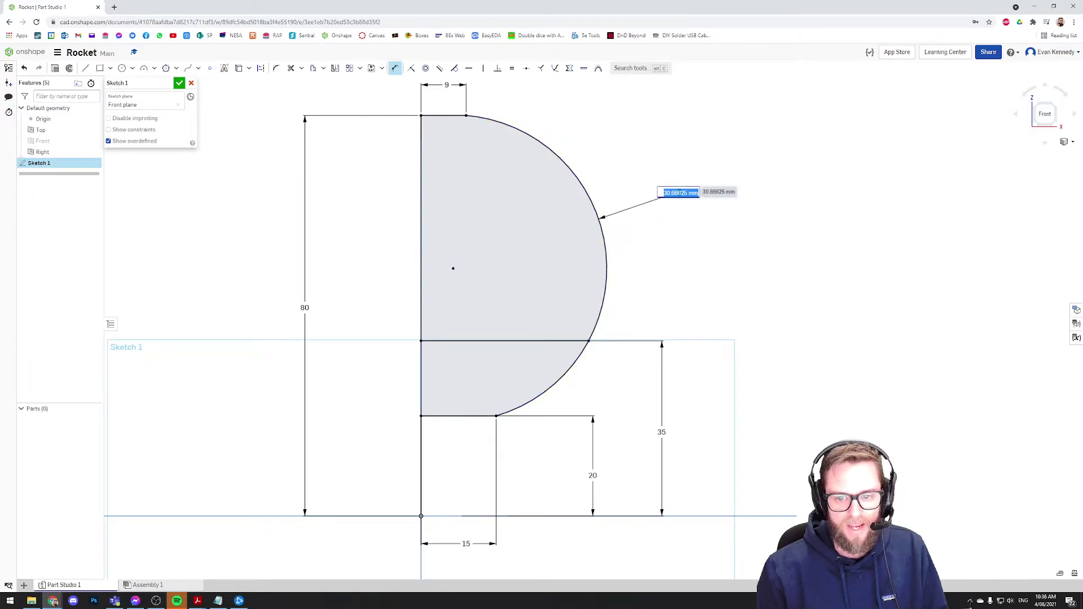
key(Return)
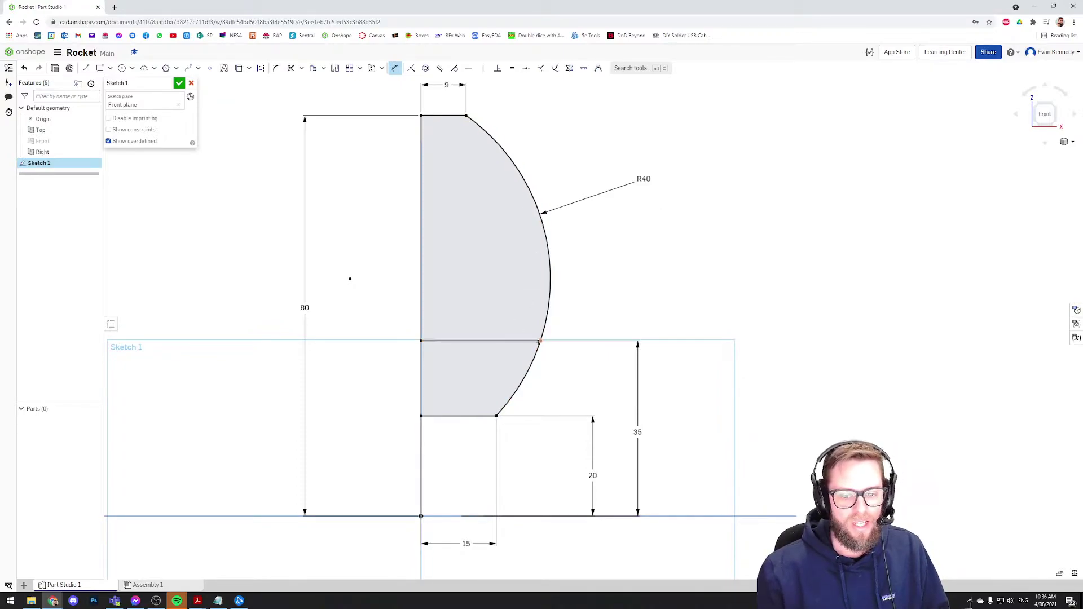
Step: Undo the last radius change and try to dimension the middle horizontal line's length
key(ctrl+z)
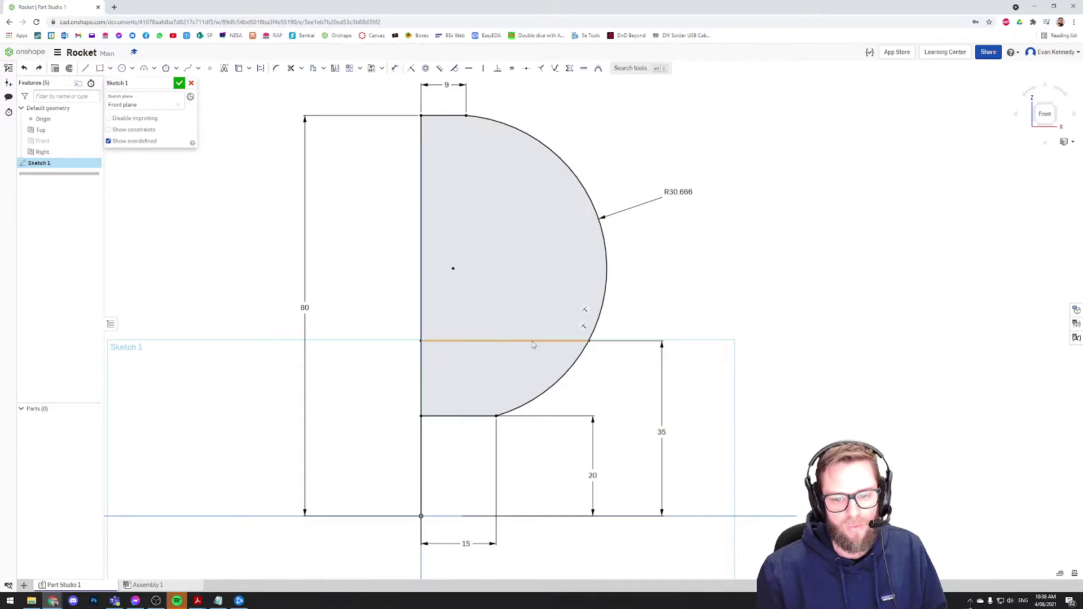
key(d)
click(511, 341)
key(Escape)
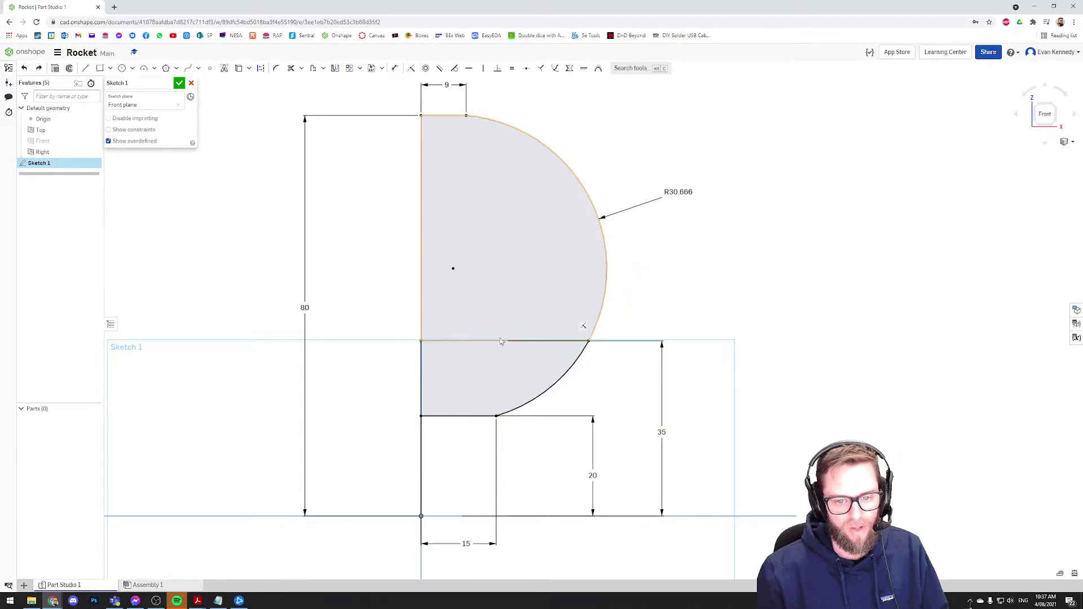
Step: Set the arc's radius dimension to 40 mm
double_click(679, 193)
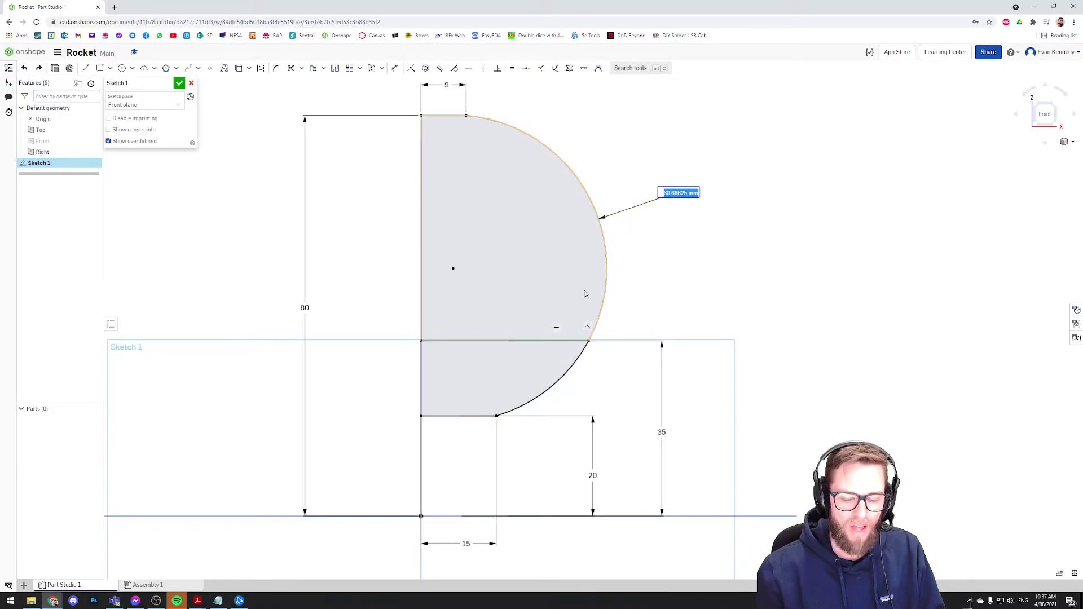
double_click(676, 194)
text(40)
key(Return)
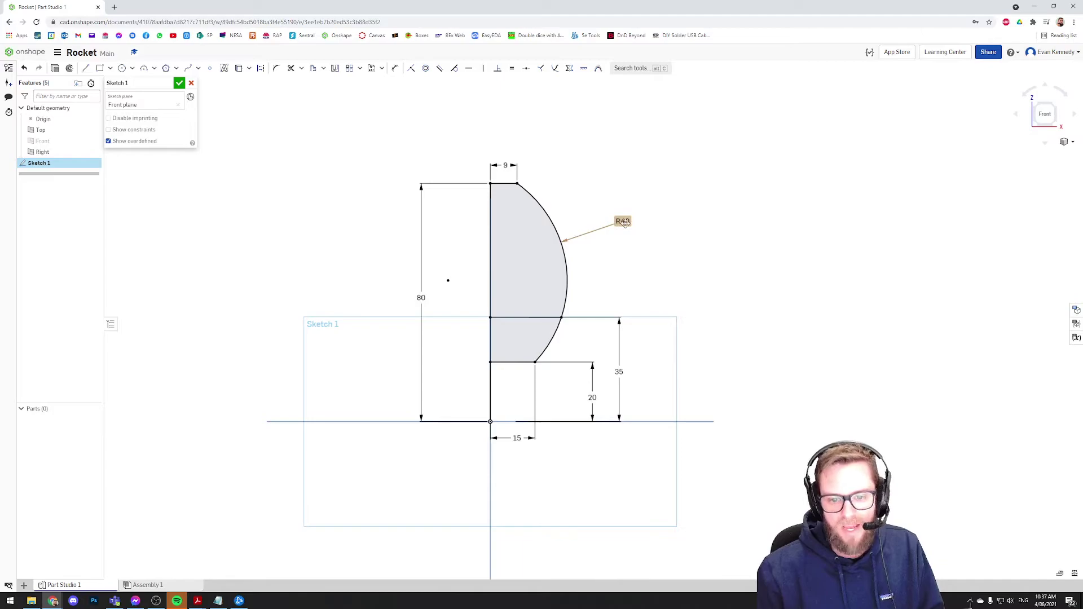
Step: Sketch an 80 mm diameter circle on the arc's centre through the end of the 9 mm line and delete it
click(123, 68)
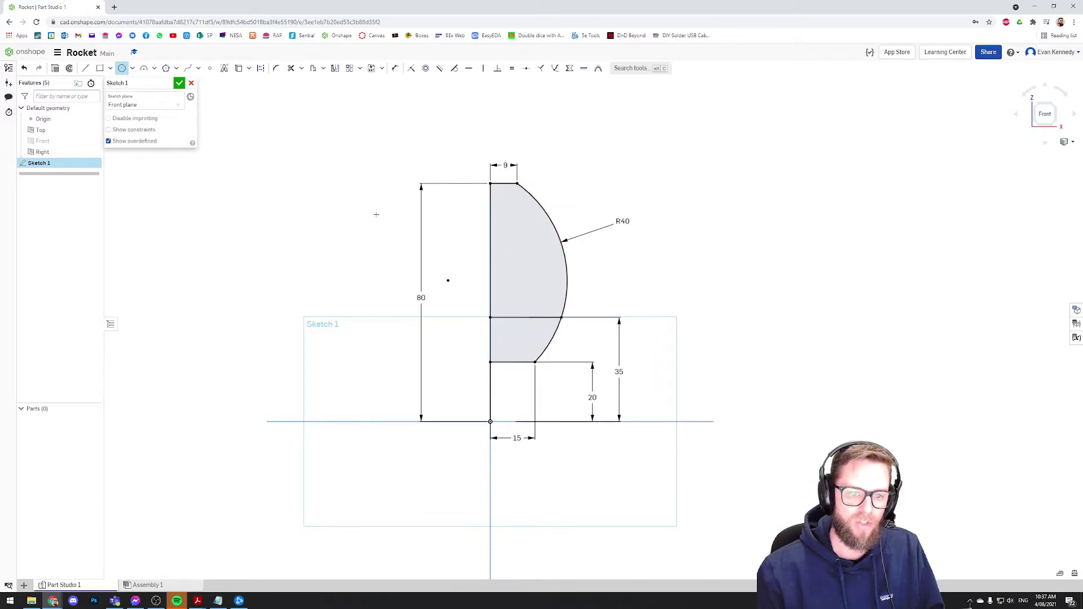
click(447, 280)
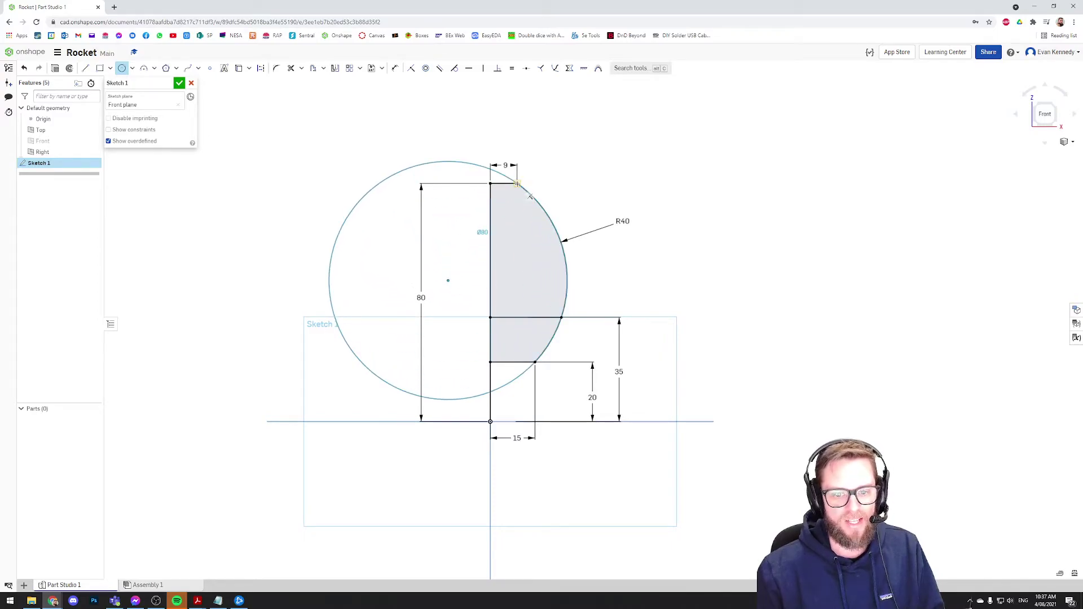
click(518, 183)
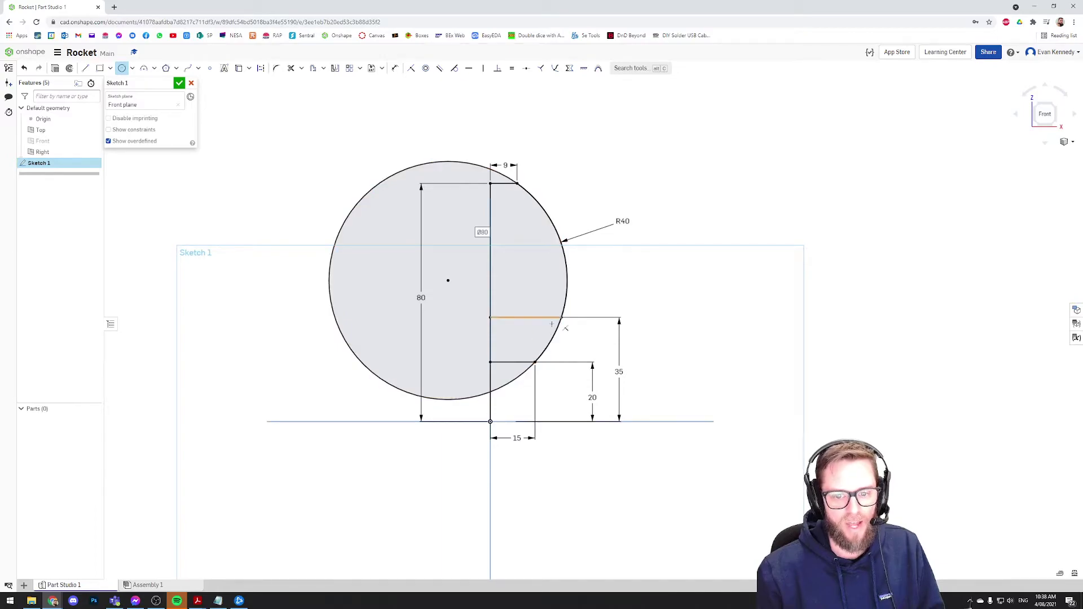
key(Escape)
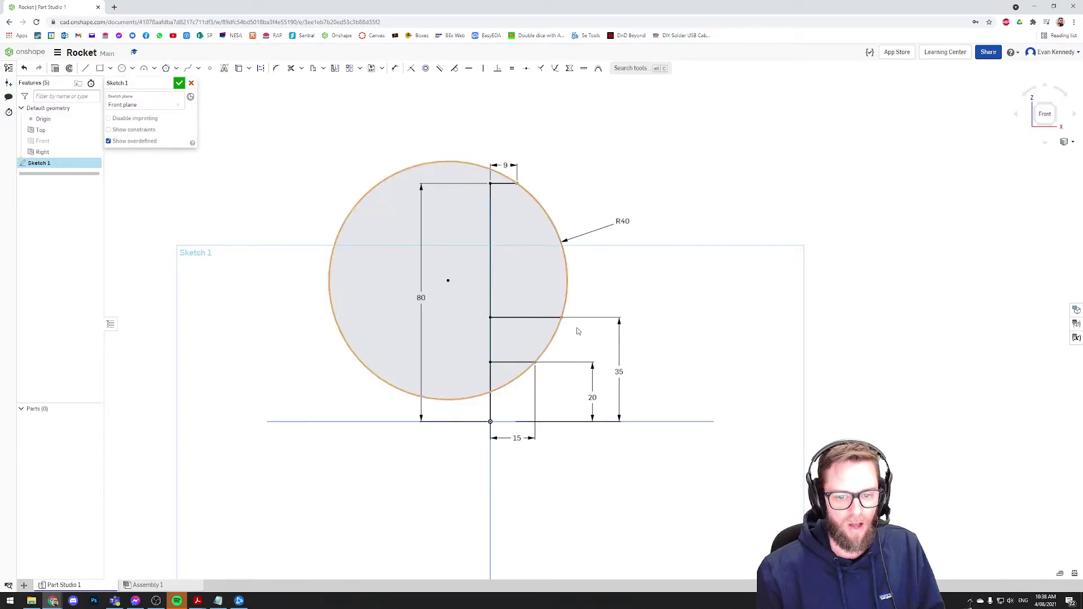
click(563, 336)
key(Delete)
Step: Move the R40 dimension slightly upward and preview a length dimension on the middle horizontal line without placing it
drag(622, 221, 626, 214)
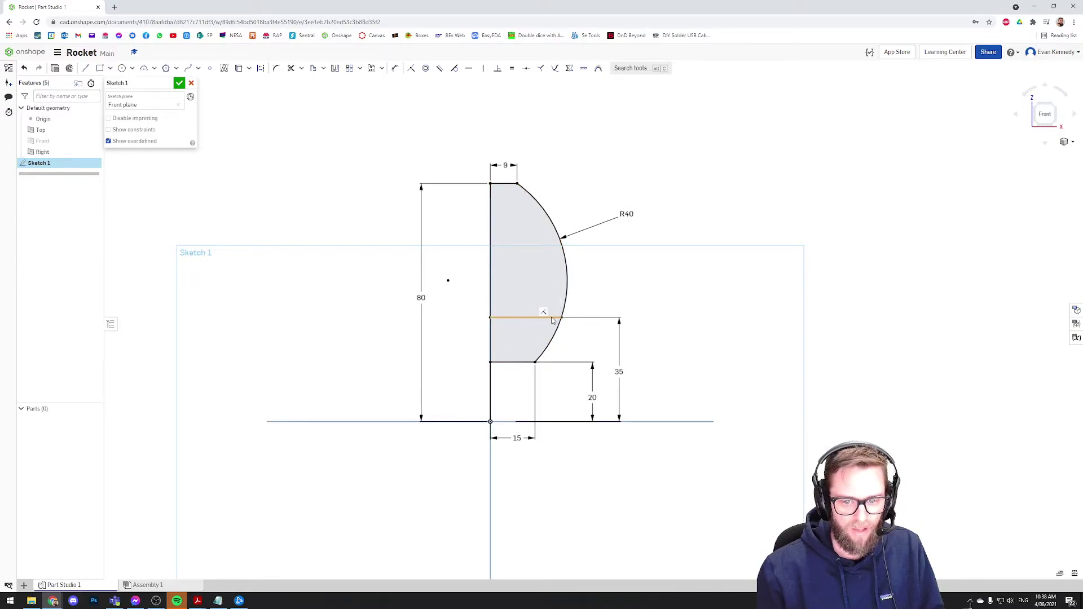
key(m)
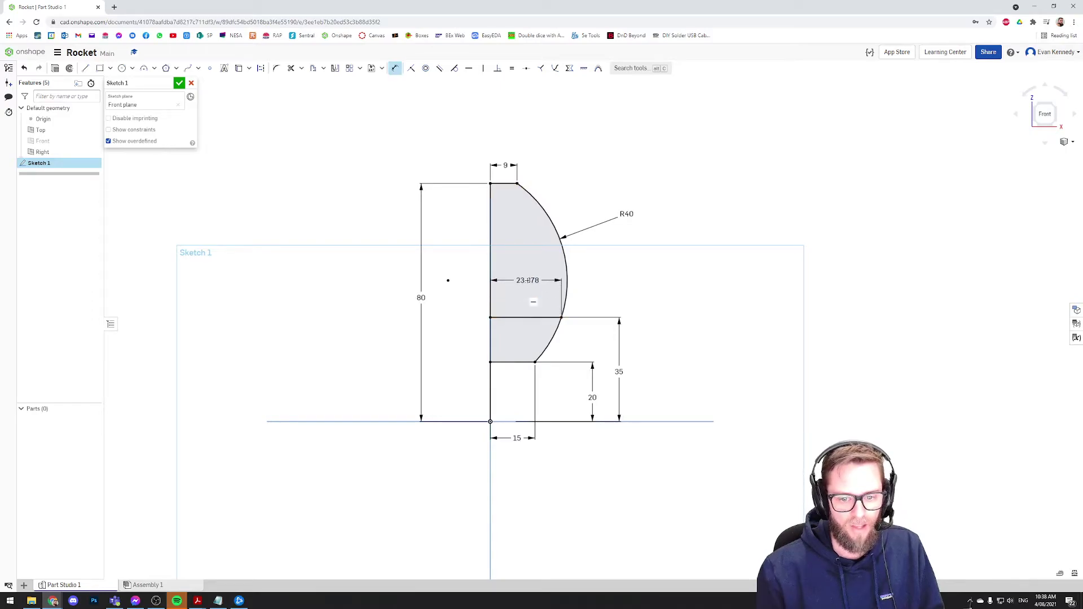
key(Escape)
scroll(539, 308, up, 5)
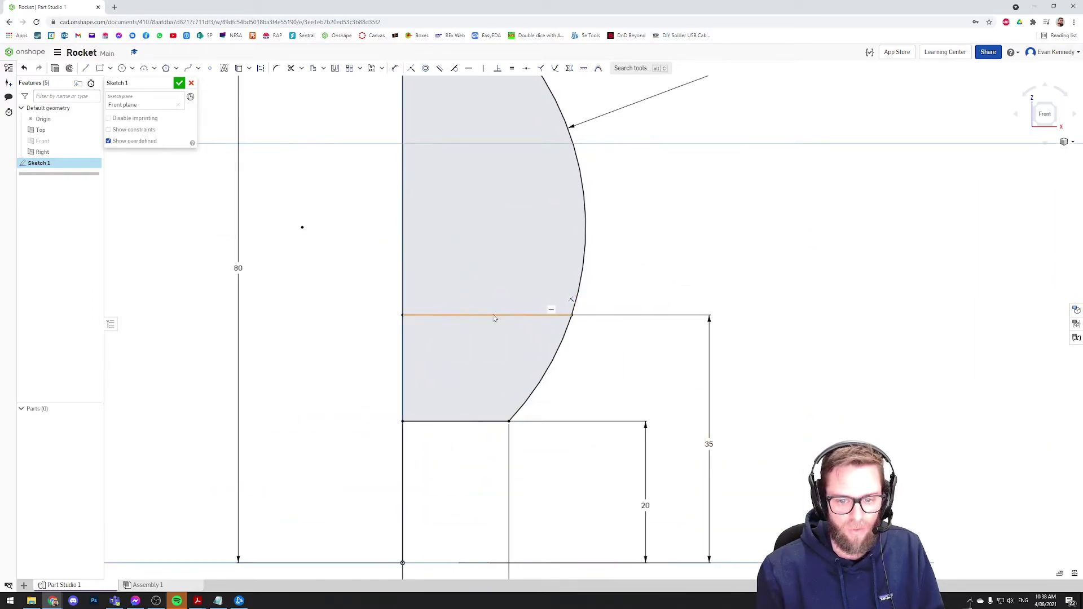
scroll(496, 317, down, 2)
scroll(448, 389, down, 1)
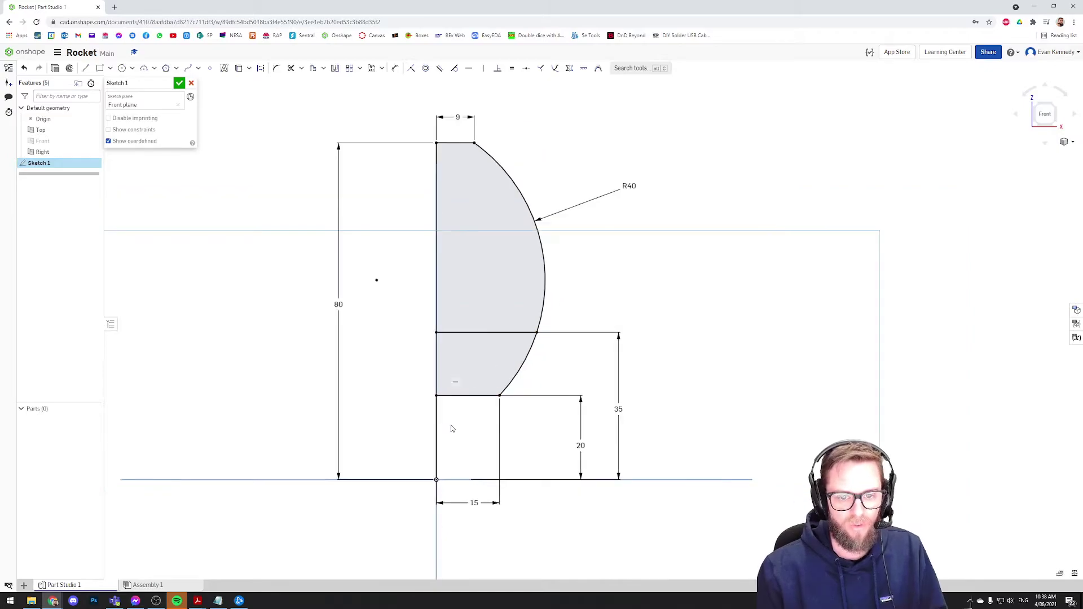
scroll(465, 344, up, 1)
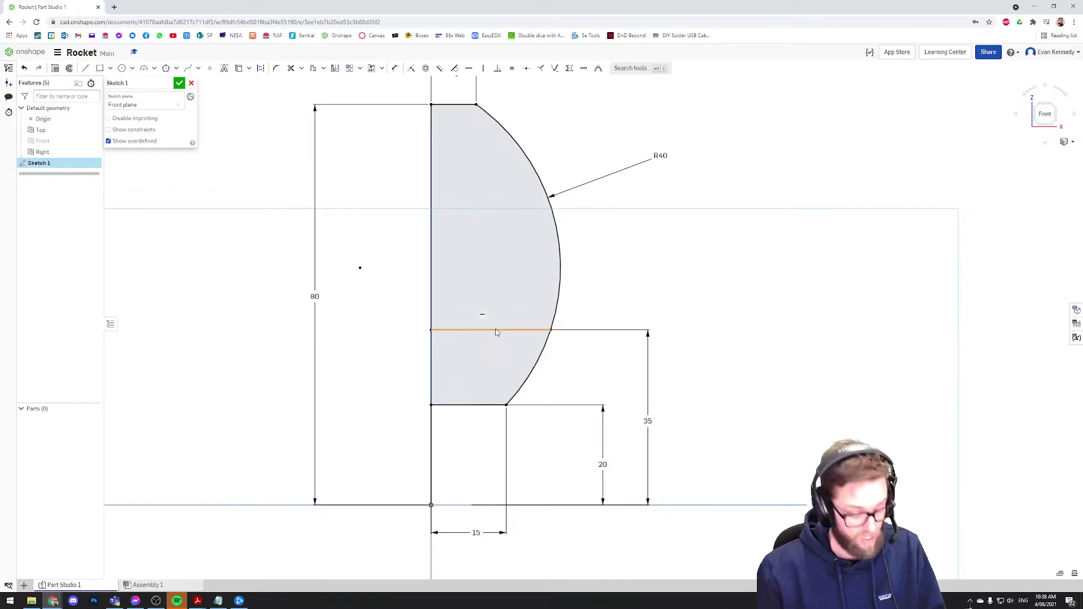
Step: Dimension the middle horizontal line's length as 25 mm and move that dimension slightly closer to the line
key(m)
click(513, 329)
click(501, 272)
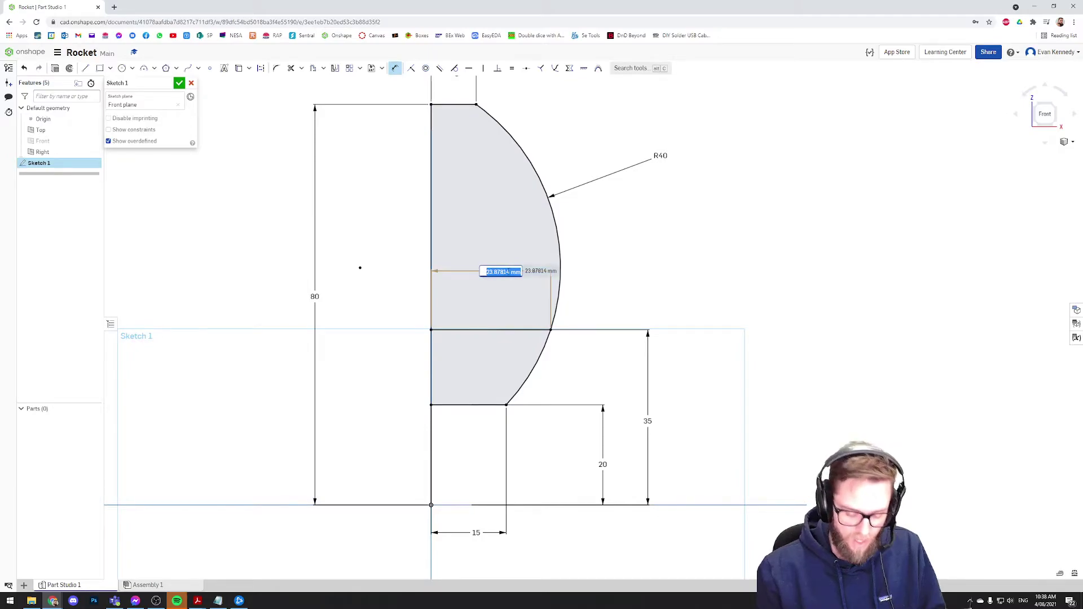
text(25)
key(Return)
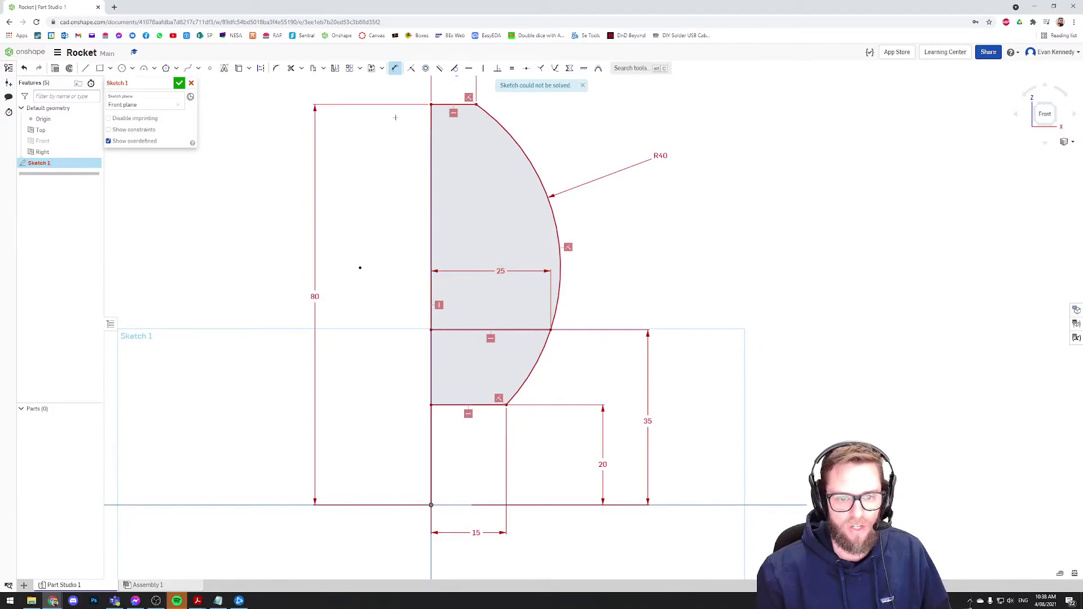
mouse_move(43, 166)
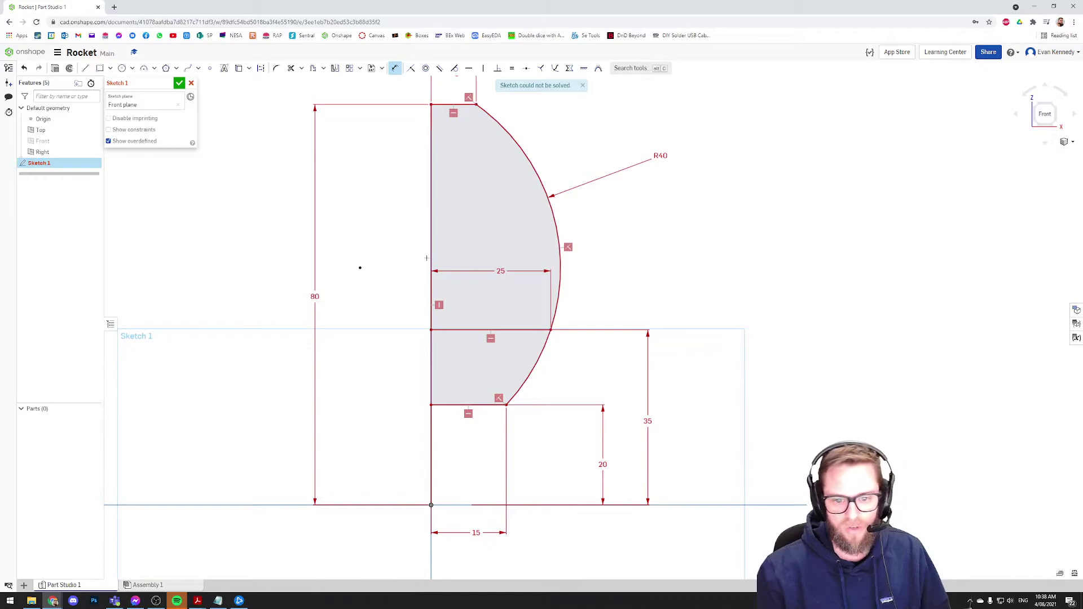
drag(501, 271, 492, 277)
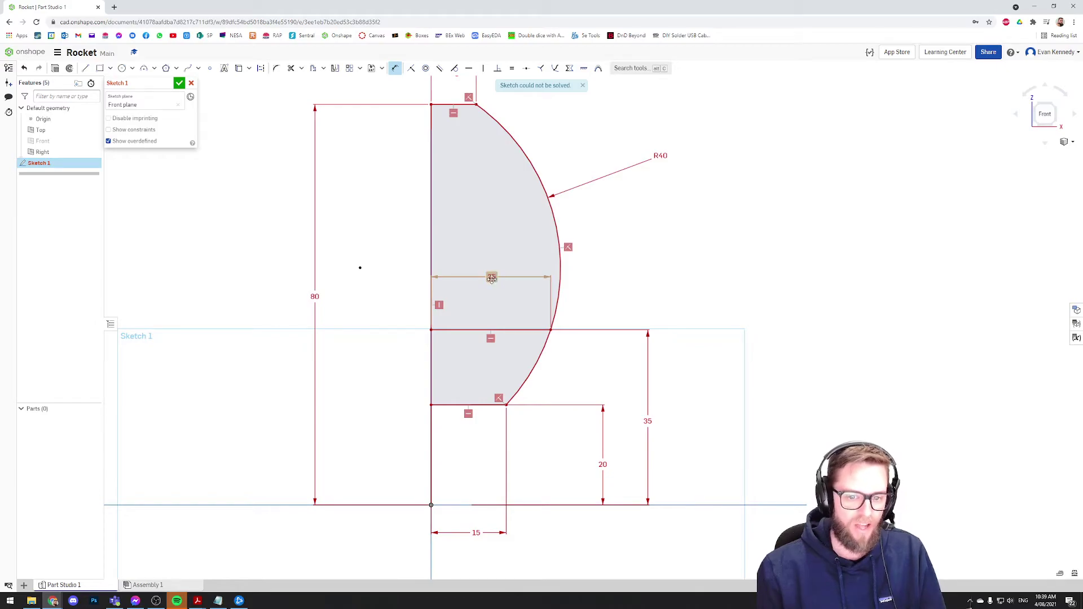
Step: Delete the 25 mm length dimension from the middle horizontal line and exit the Dimension tool
drag(494, 278, 500, 289)
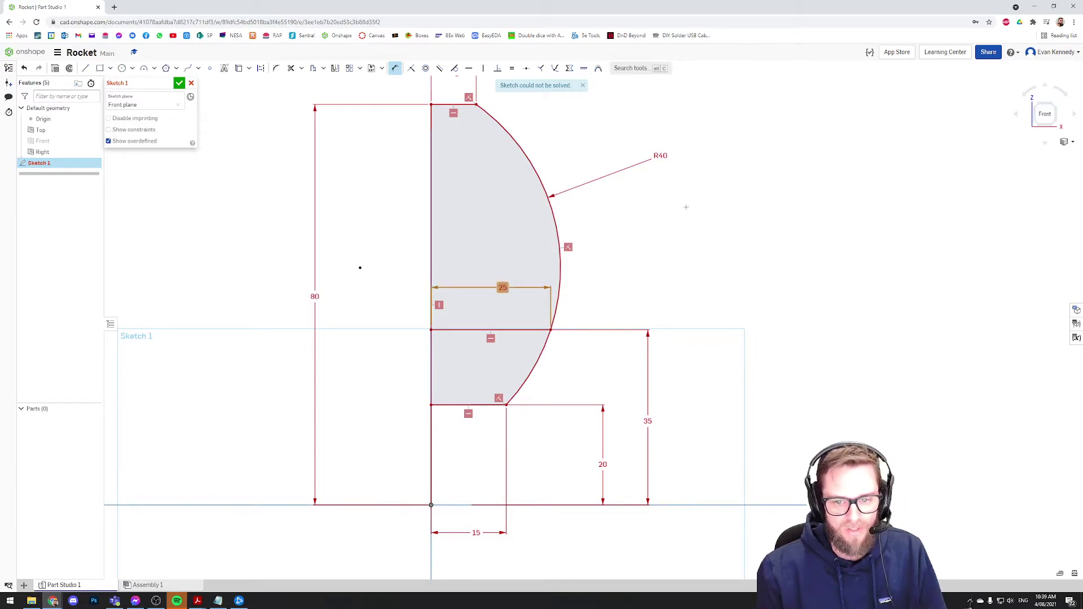
click(657, 156)
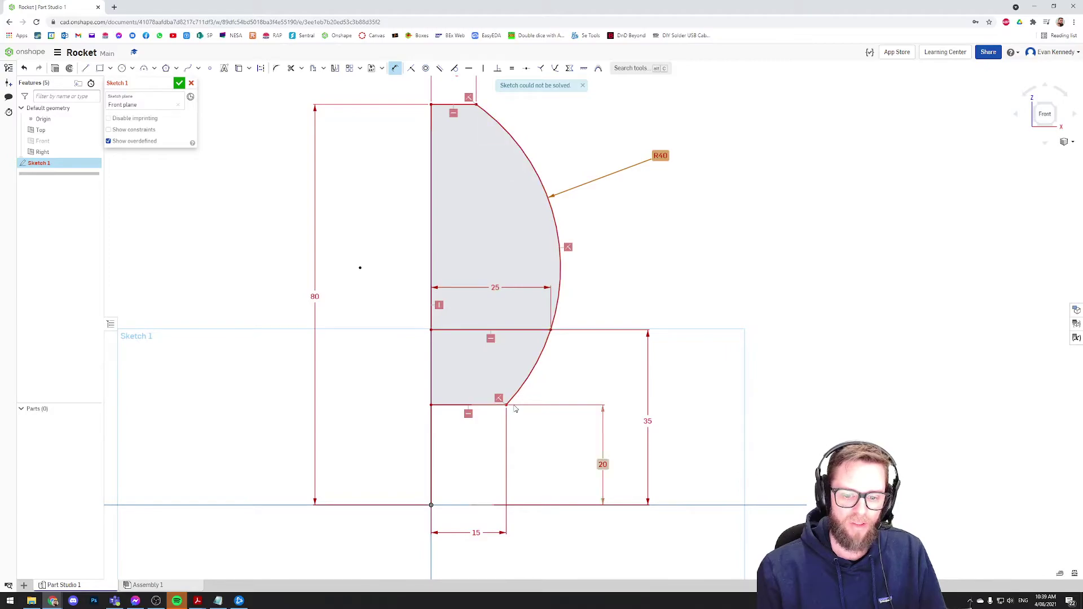
click(495, 289)
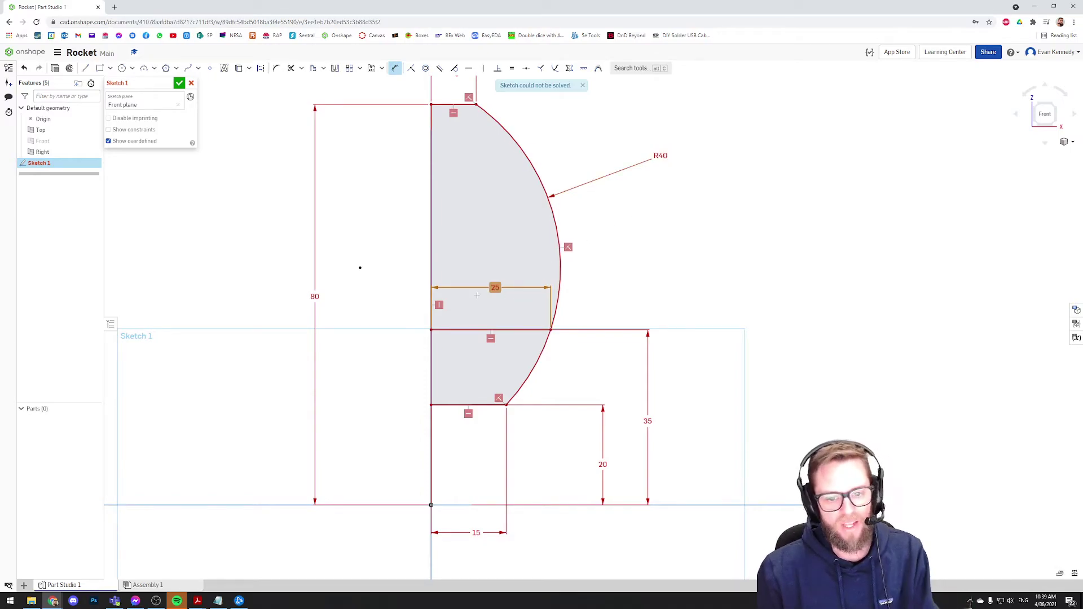
key(Delete)
key(Escape)
scroll(585, 333, down, 1)
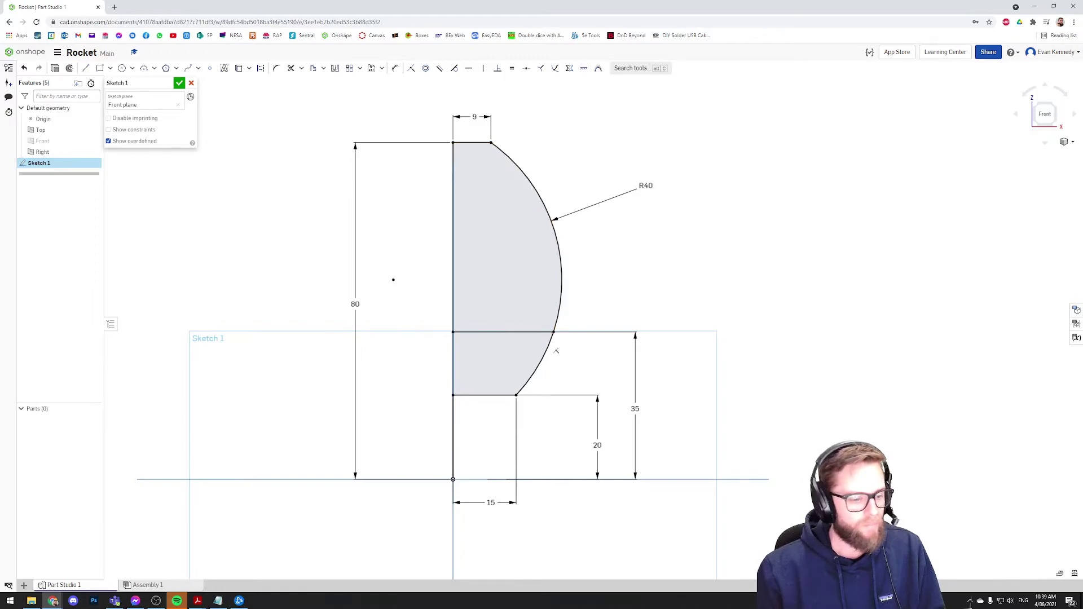
key(alt+Tab)
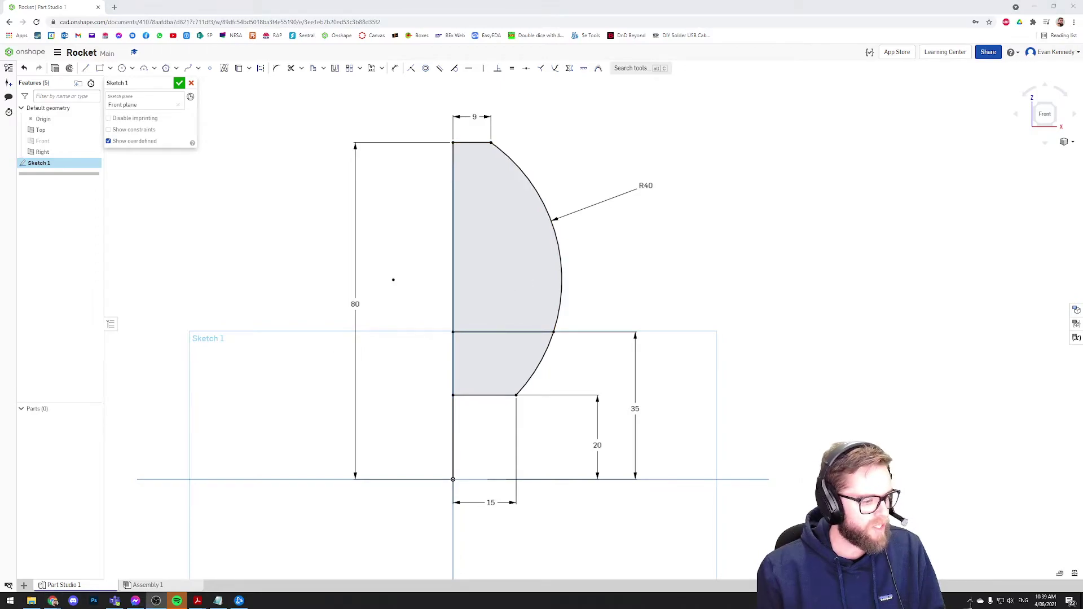
key(alt+Tab)
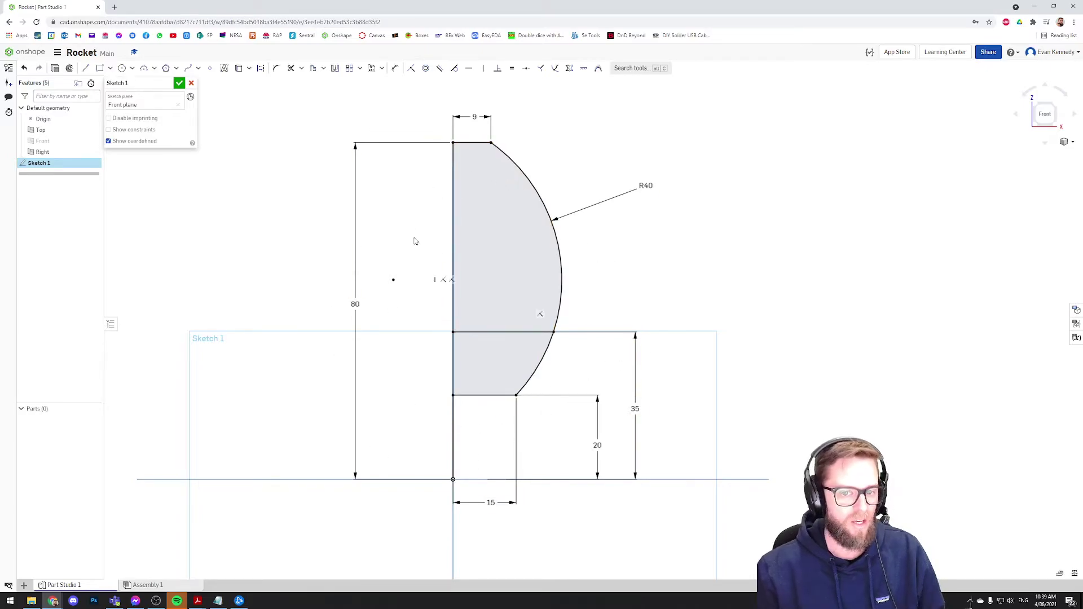
click(145, 69)
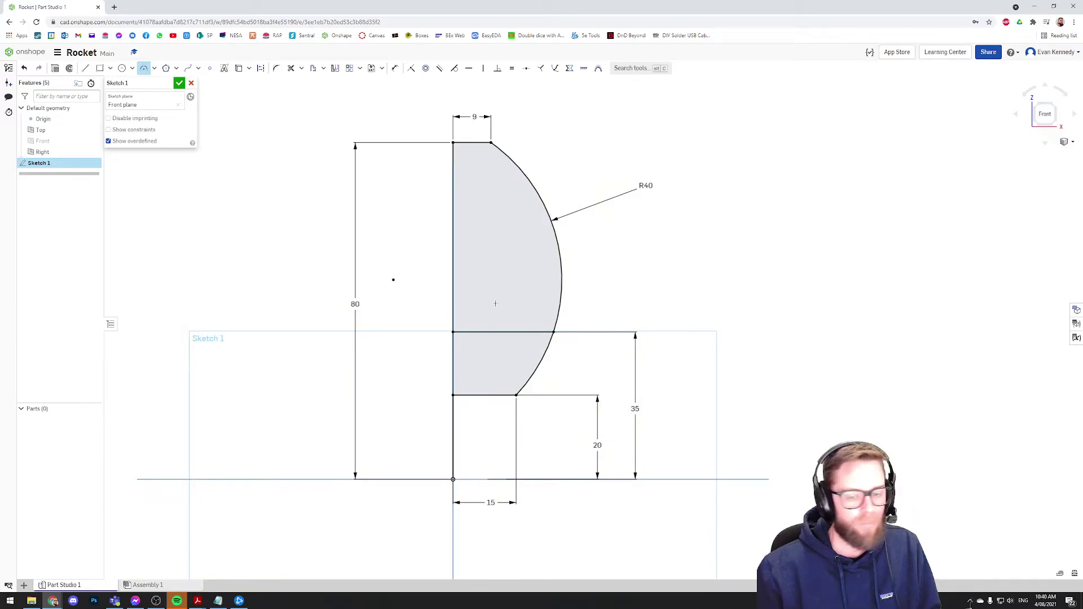
click(554, 333)
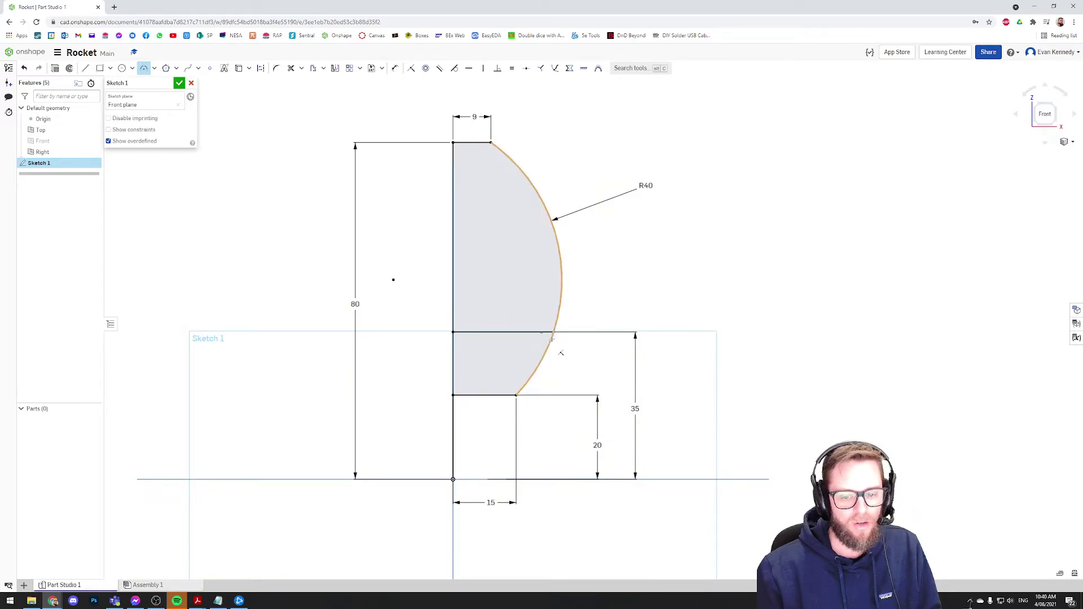
click(516, 395)
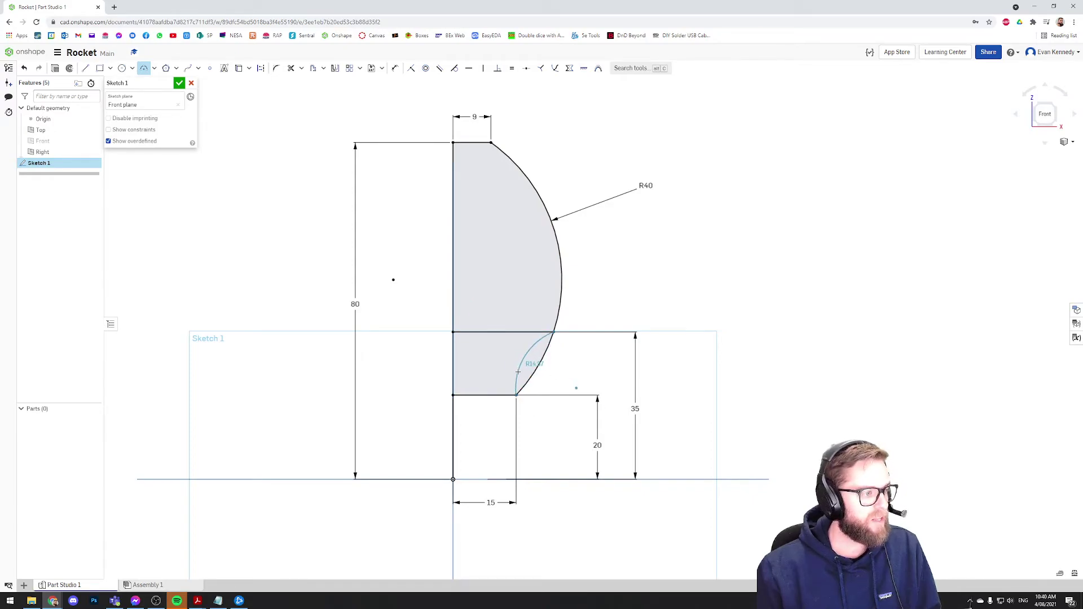
click(518, 373)
key(d)
click(530, 359)
key(Escape)
key(Escape)
Step: Sketch an inward-curving three-point arc, radius about 14.8 mm, from the middle horizontal line's outer end to the 15 mm line's outer end
click(144, 67)
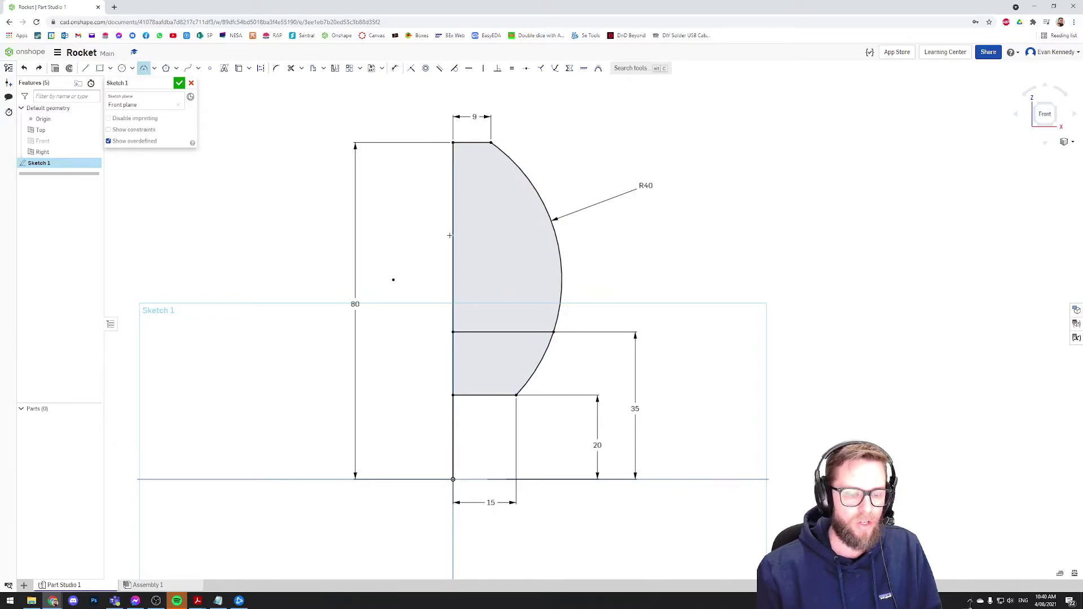
click(554, 332)
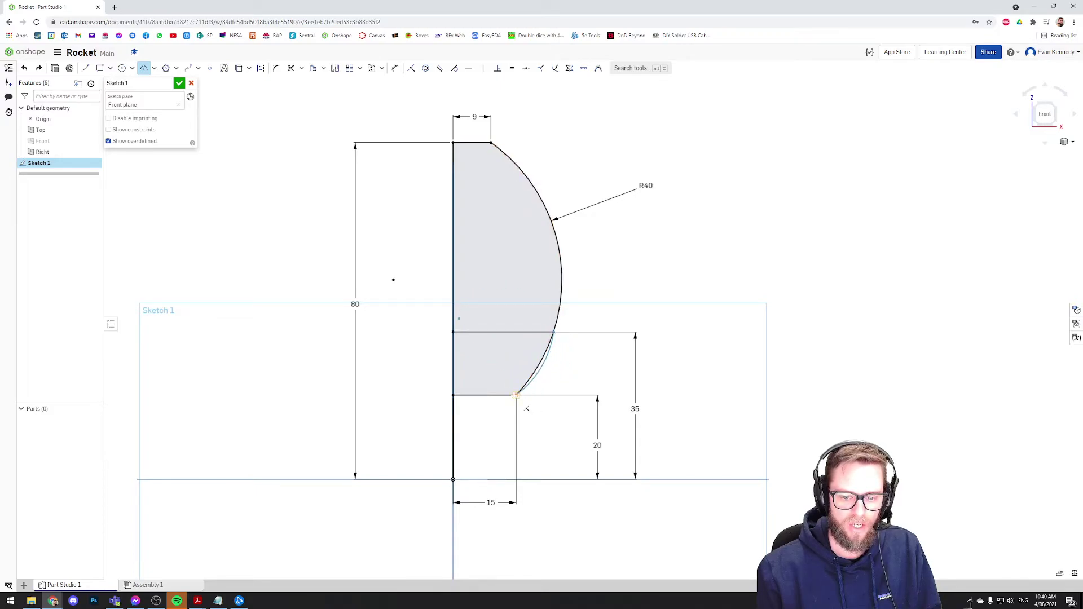
click(516, 395)
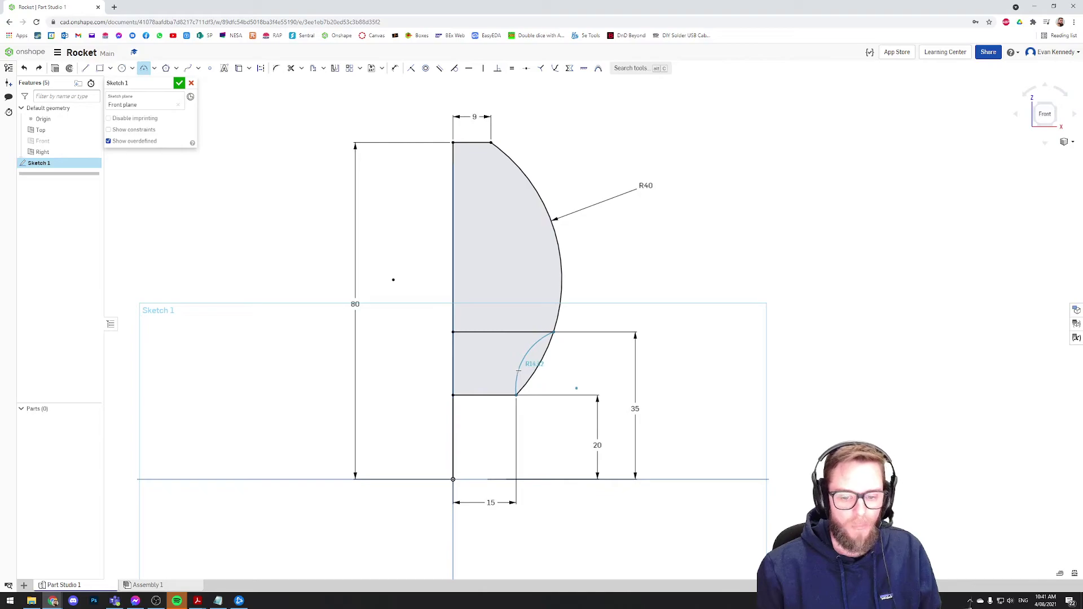
click(516, 395)
Step: Dimension the inward-curving arc's radius as 12 mm
key(d)
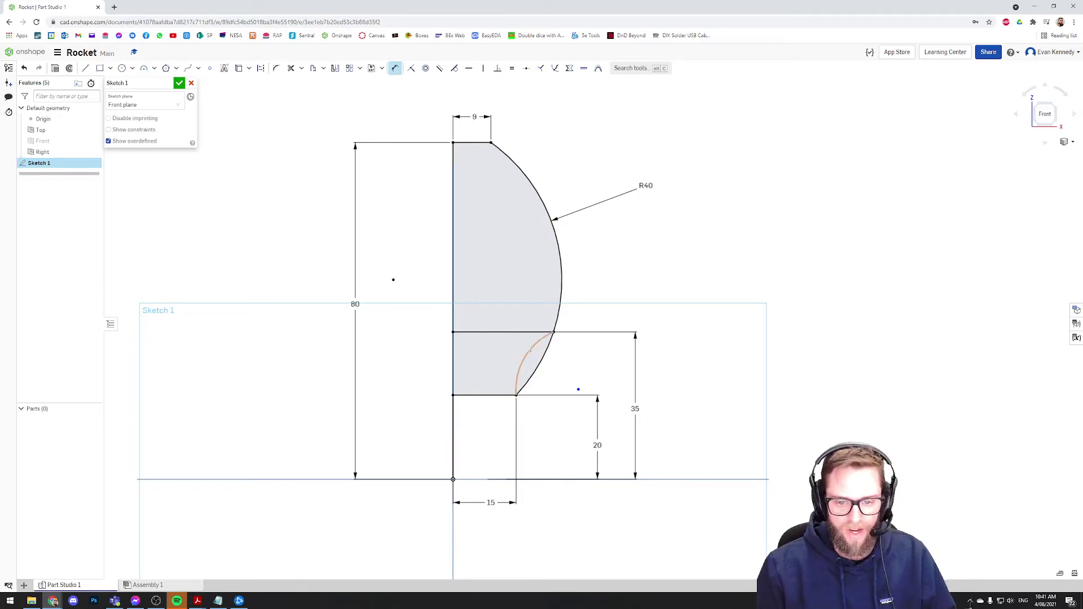
click(529, 351)
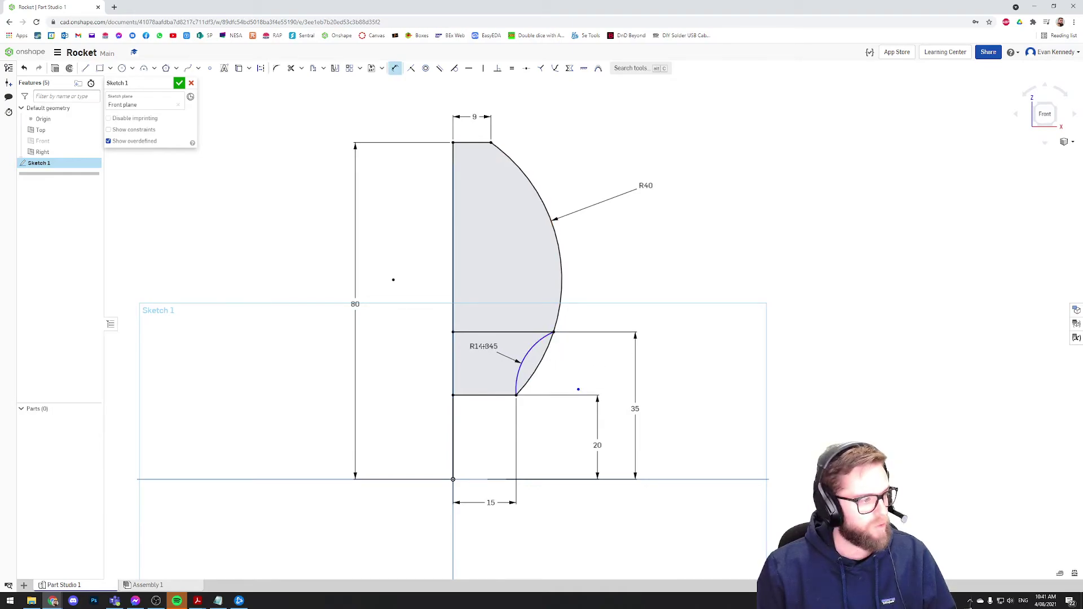
click(549, 375)
text(12)
key(Return)
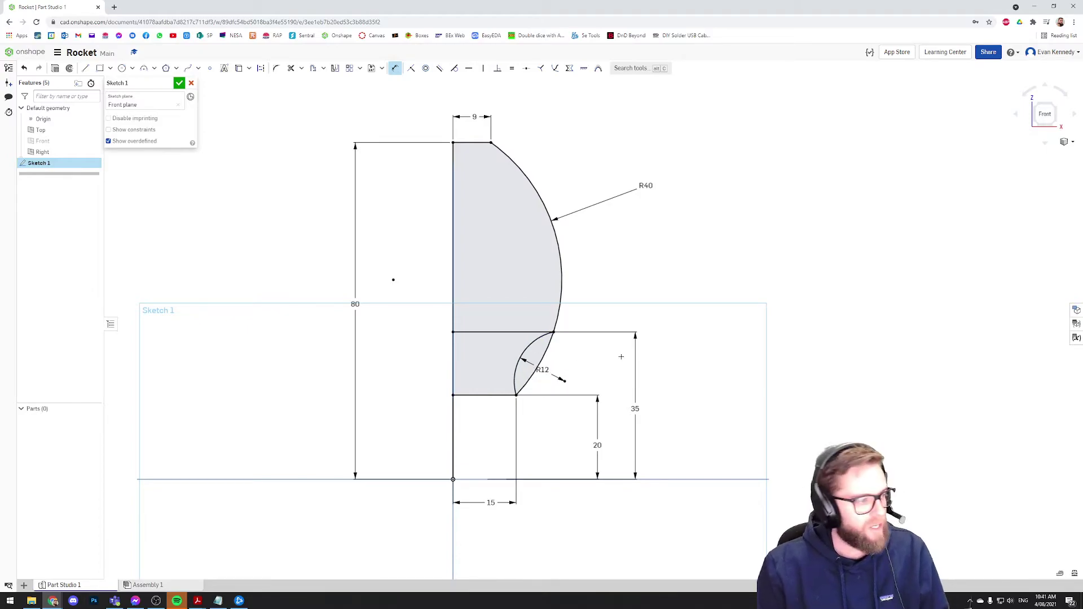
Step: Sketch an outward-bulging three-point arc, radius about 23.5 mm, from the 15 mm line's outer end to the origin
click(144, 67)
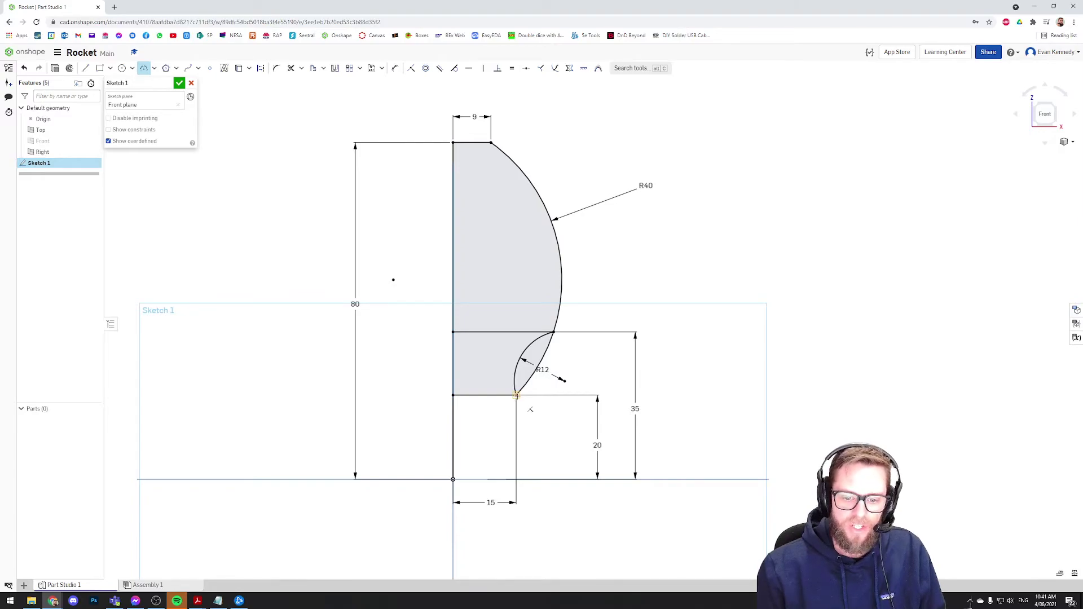
click(516, 396)
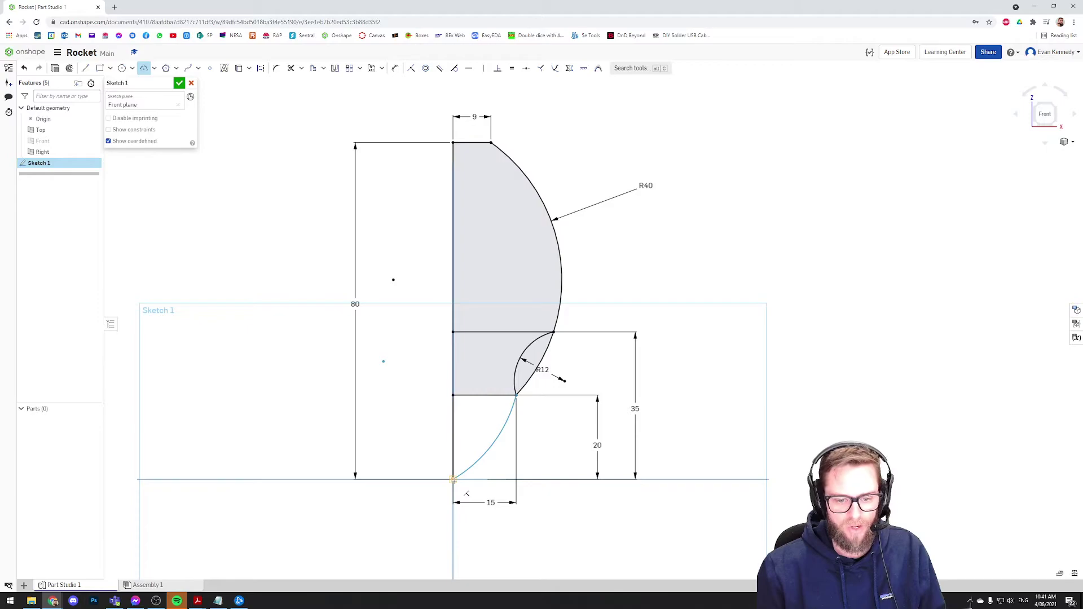
click(453, 479)
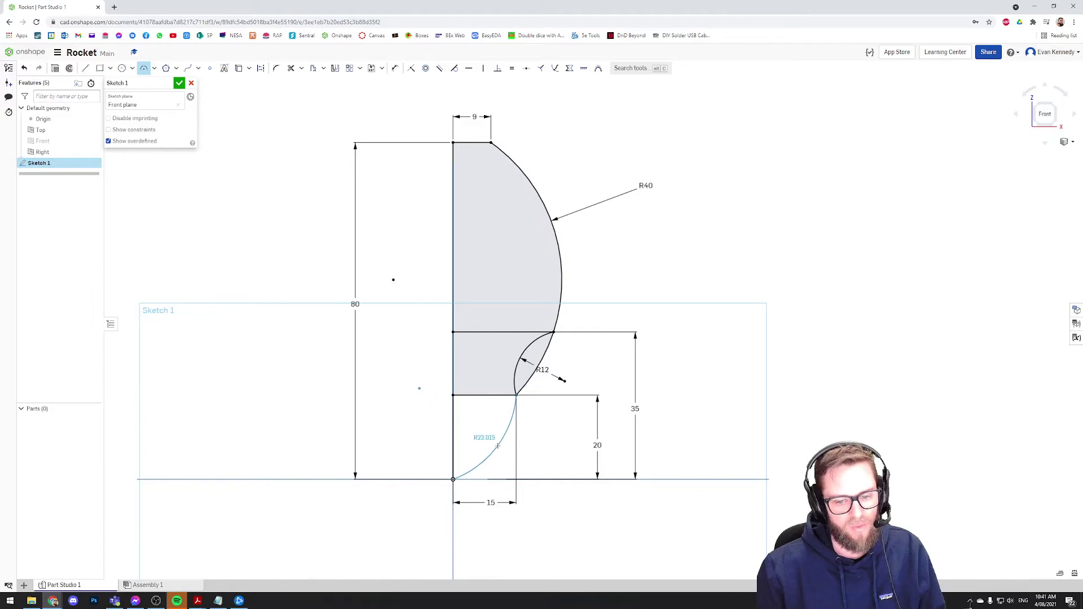
click(498, 447)
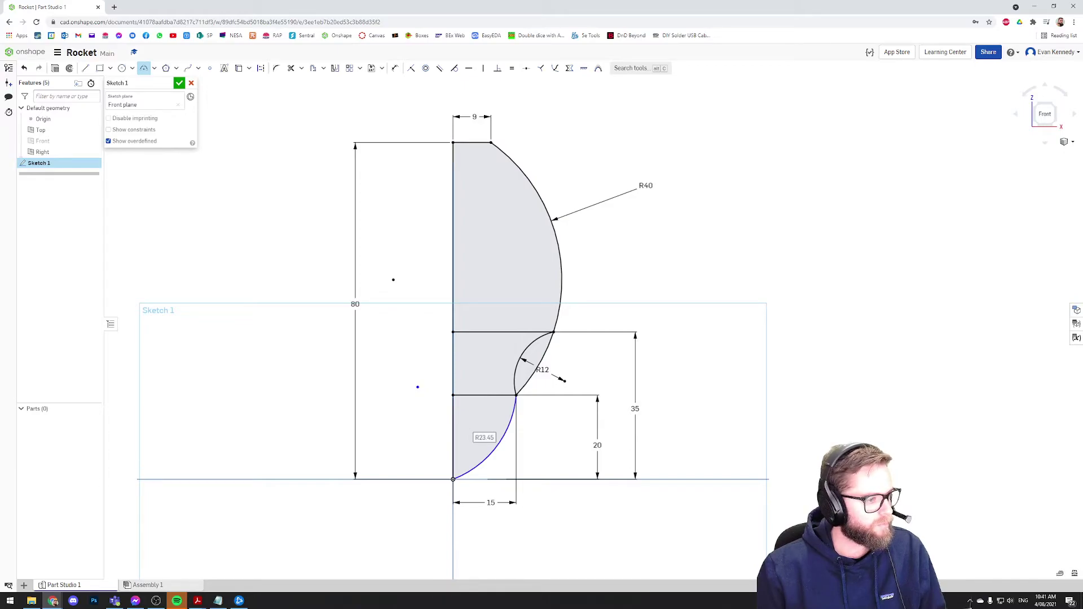
Step: Dimension the radius of the arc ending at the origin as 50 mm
key(d)
click(496, 446)
click(562, 464)
text(50)
key(Return)
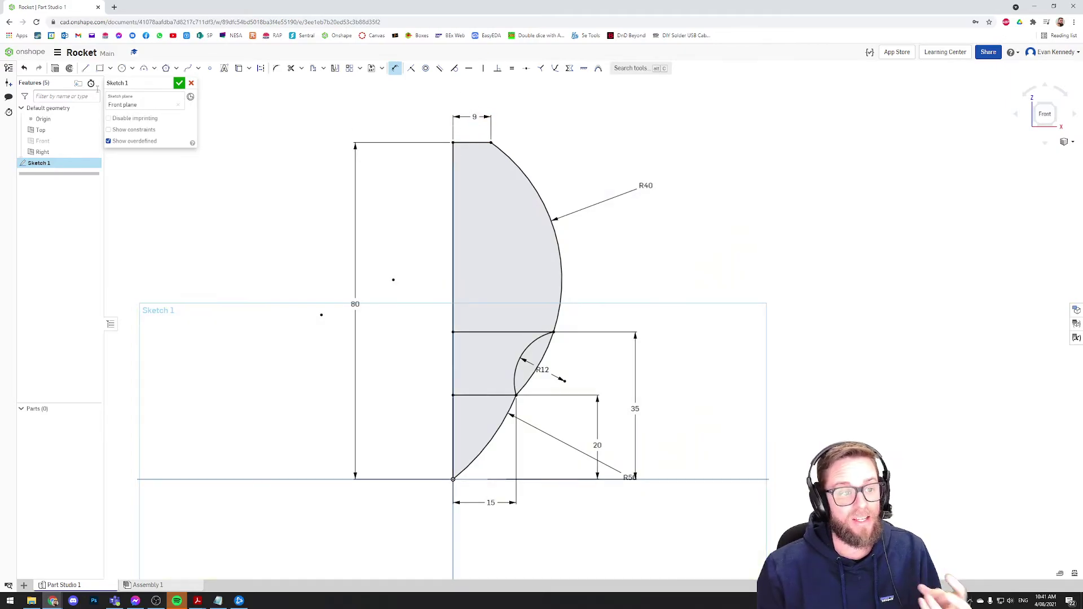
Step: Sketch a recess about 2.9 mm deep and 7.5 mm wide under the 9 mm line using a vertical and a horizontal line to the axis
click(88, 72)
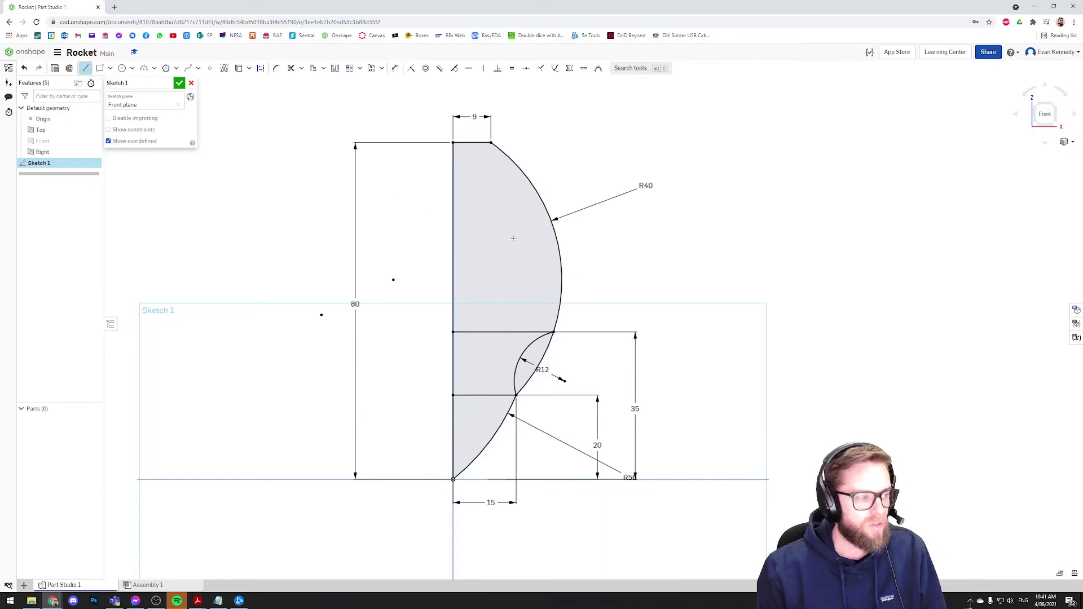
click(484, 147)
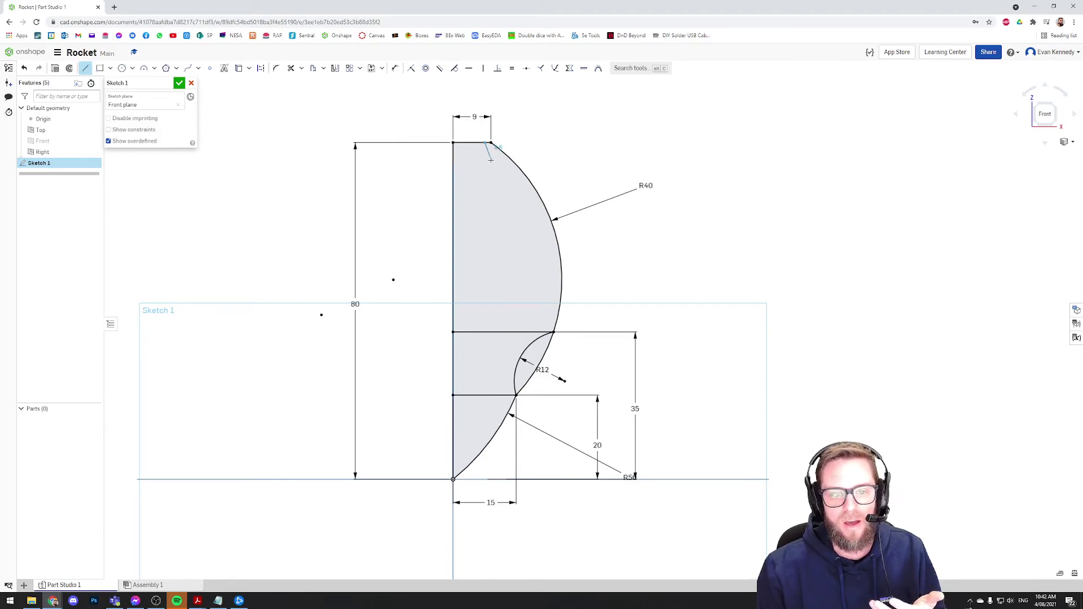
click(484, 154)
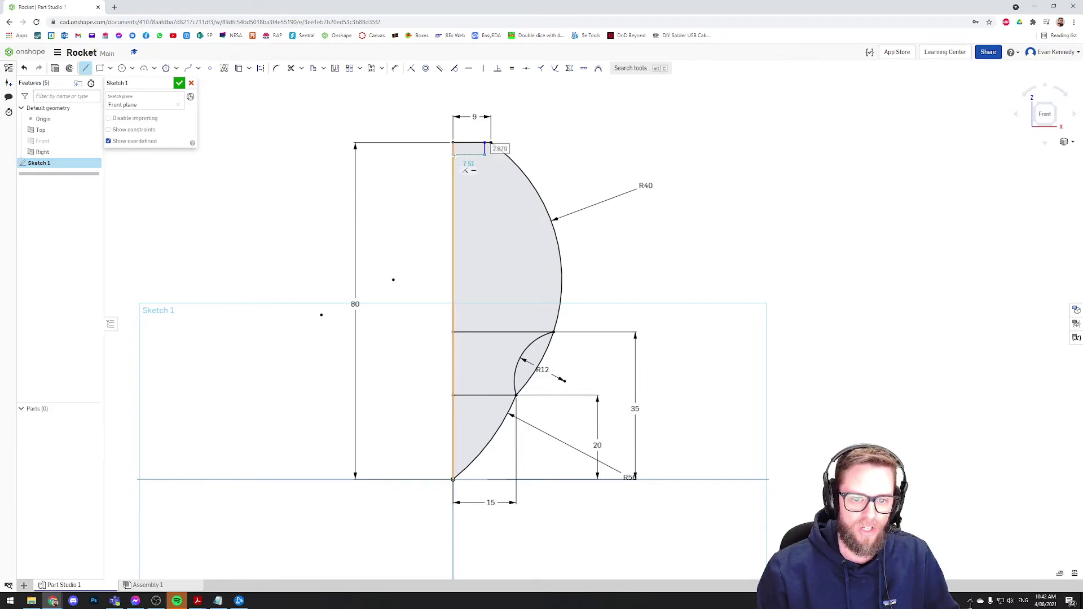
click(453, 153)
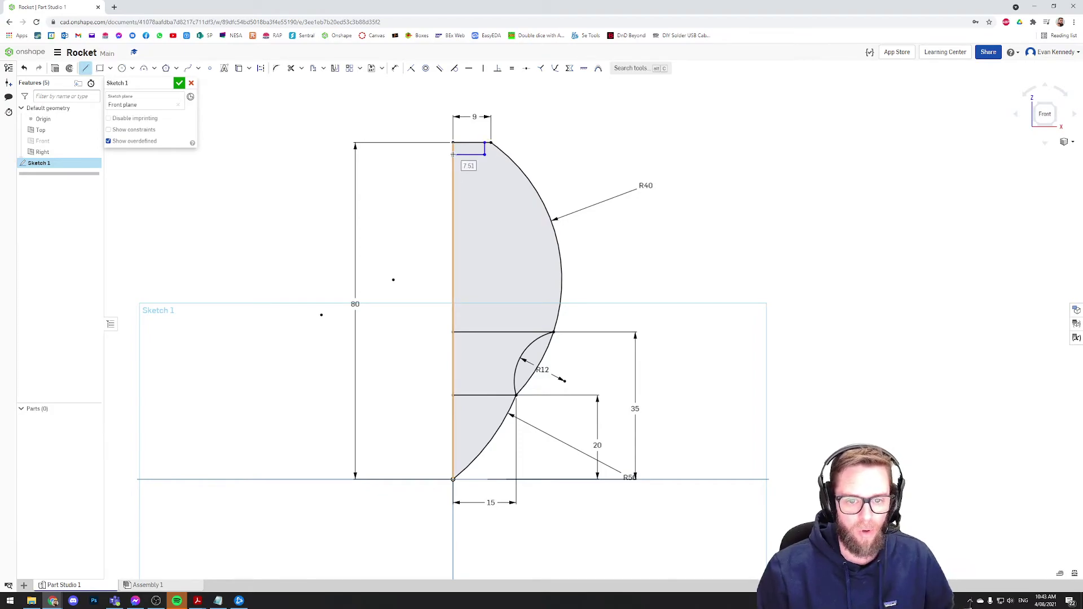
key(Escape)
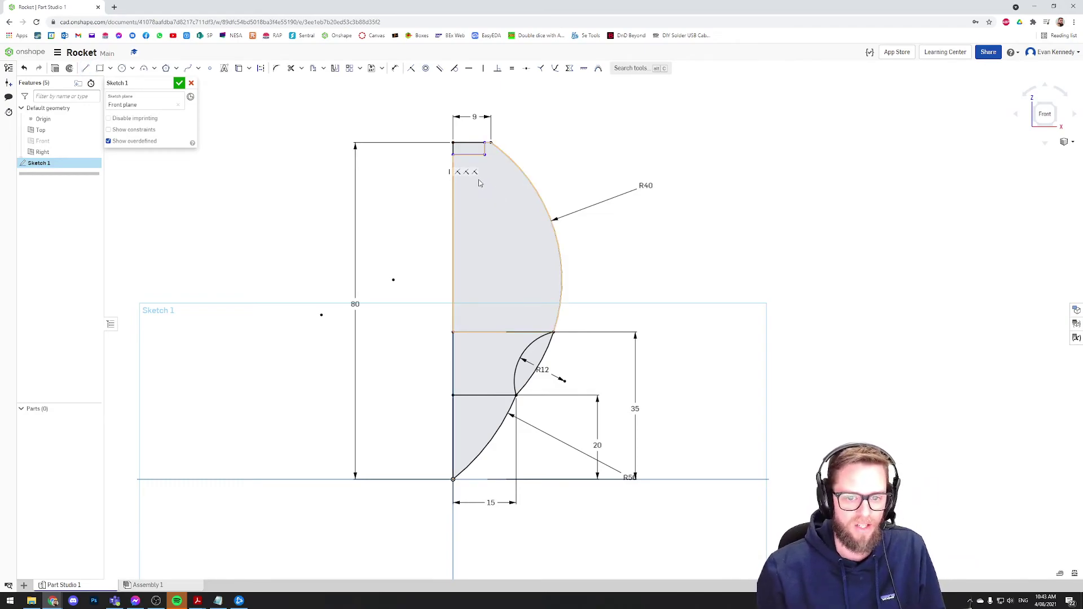
Step: Dimension the recess's horizontal line as 7 mm
key(m)
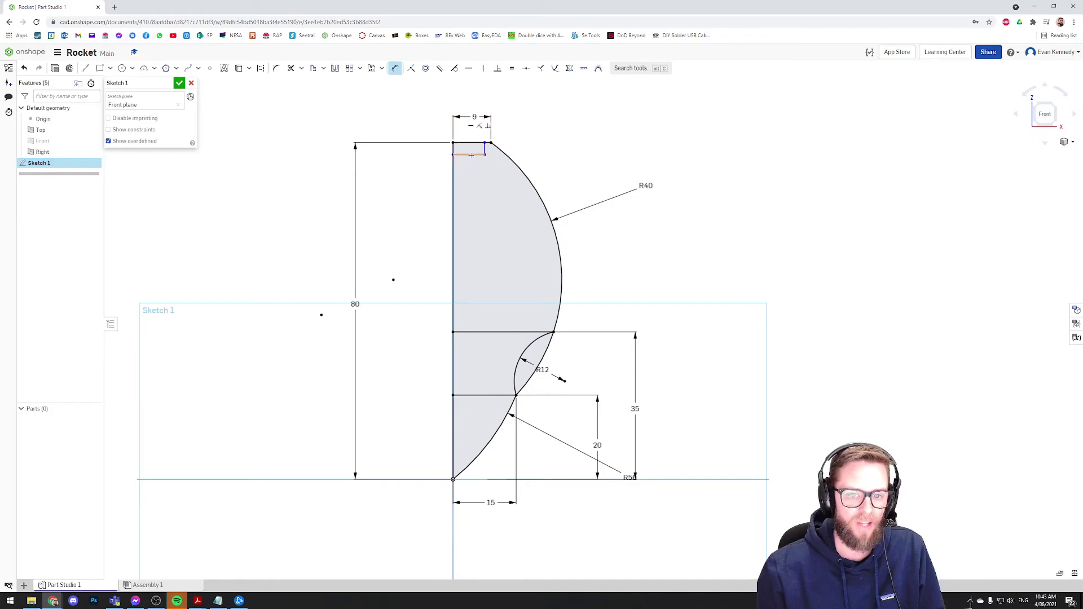
click(469, 153)
click(470, 176)
text(7)
key(Return)
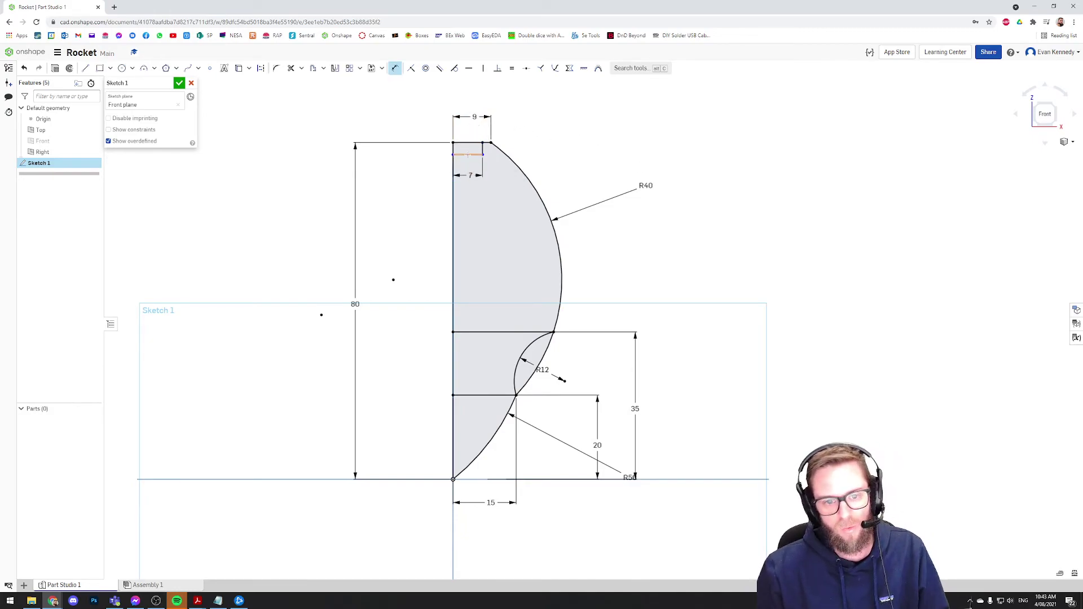
click(468, 154)
click(500, 148)
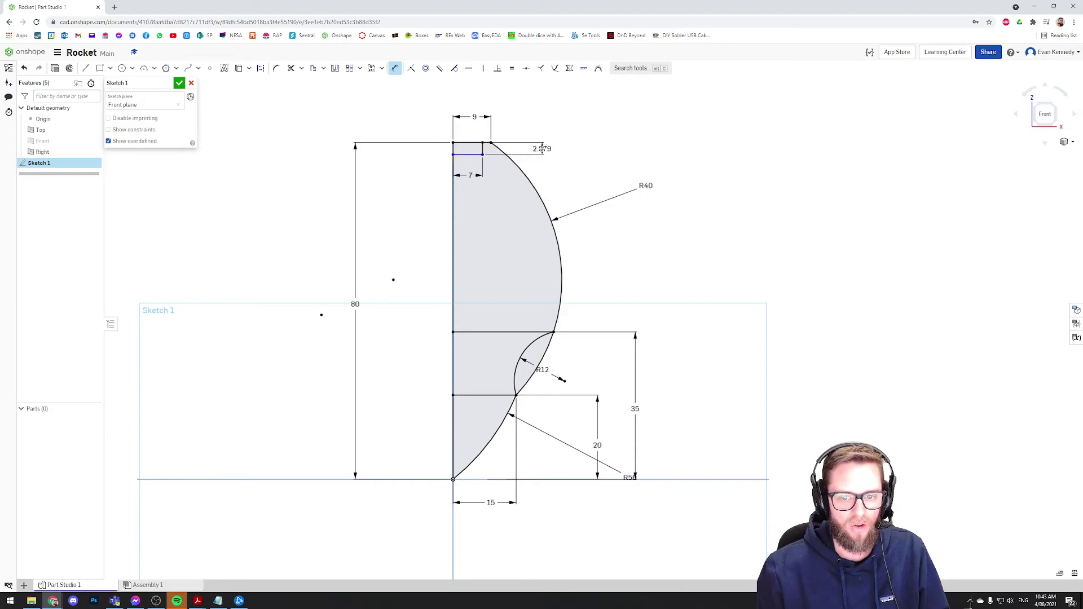
key(Escape)
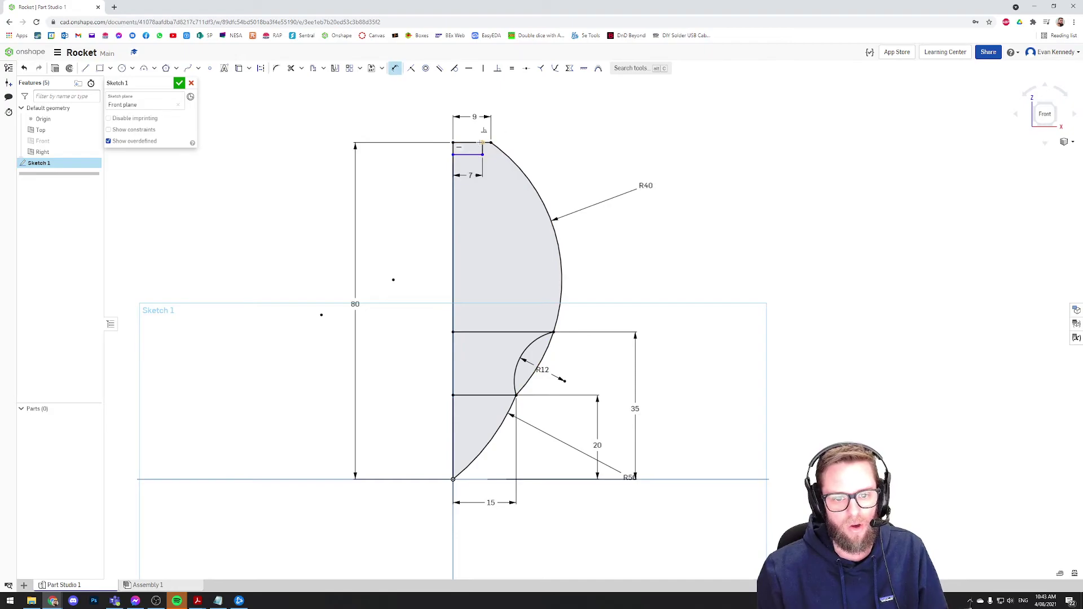
Step: Dimension the recess depth between its horizontal line and the 9 mm line, and finish the sketch
click(473, 154)
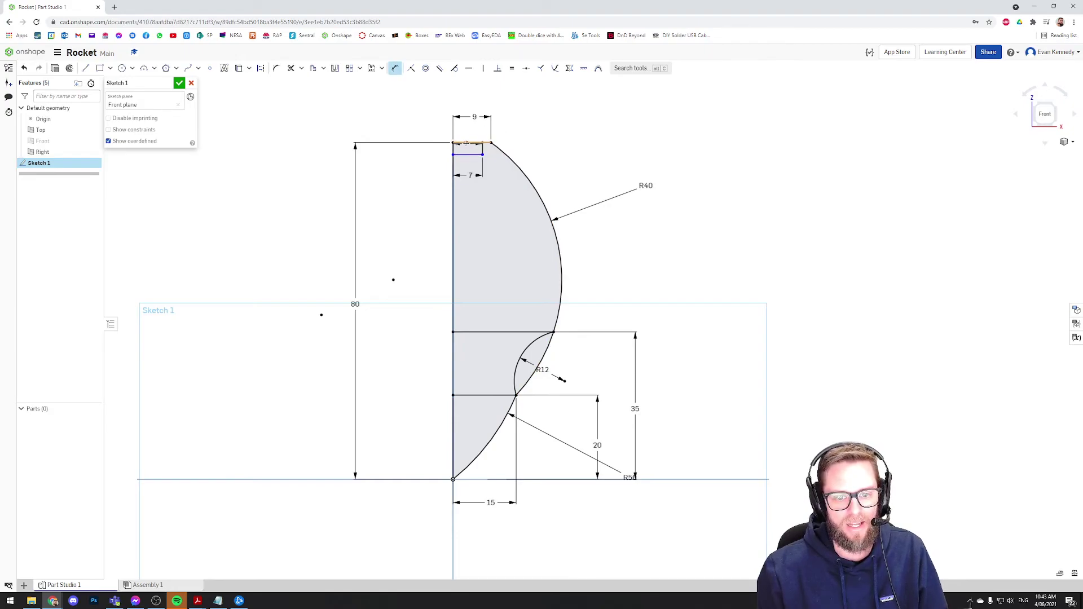
click(499, 148)
click(538, 147)
text(2.87941)
key(Return)
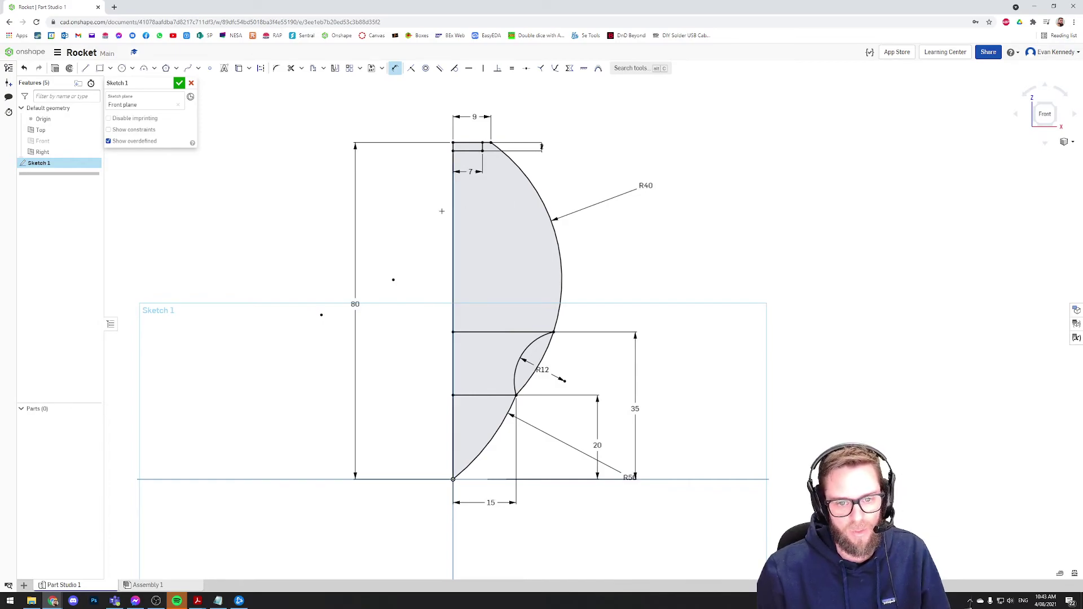
click(179, 83)
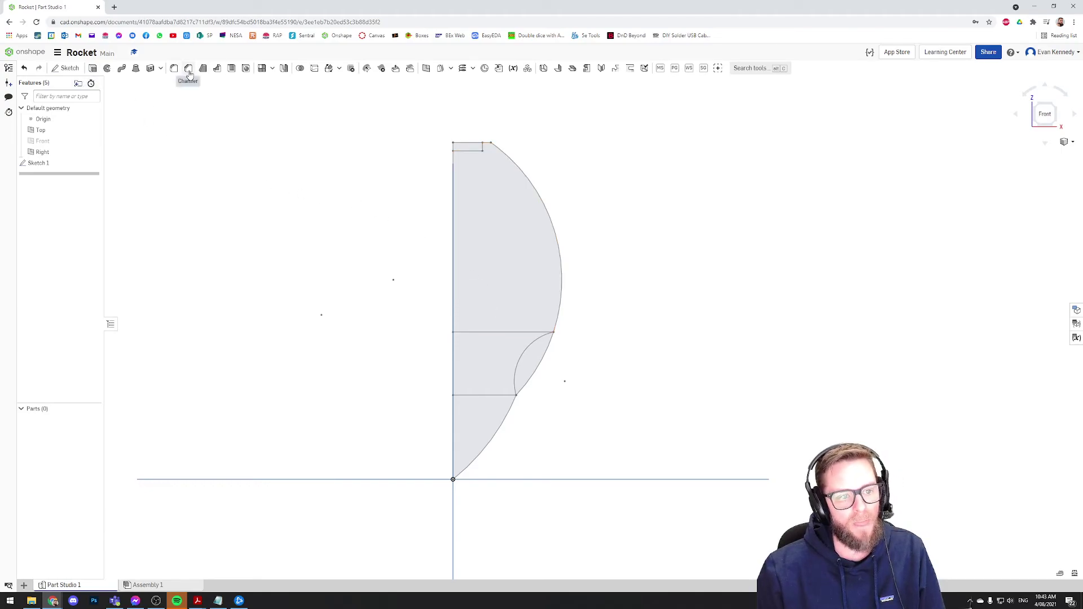
Step: Start a new solid Revolve with the profile's four main regions selected, leaving out the small recess rectangle at the upper end
click(108, 70)
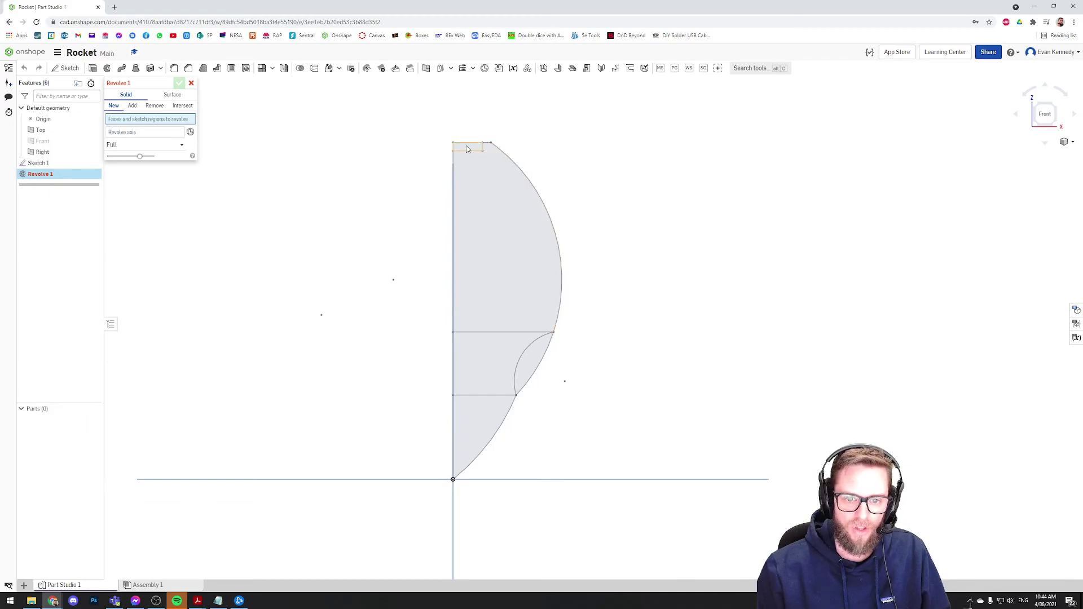
click(496, 204)
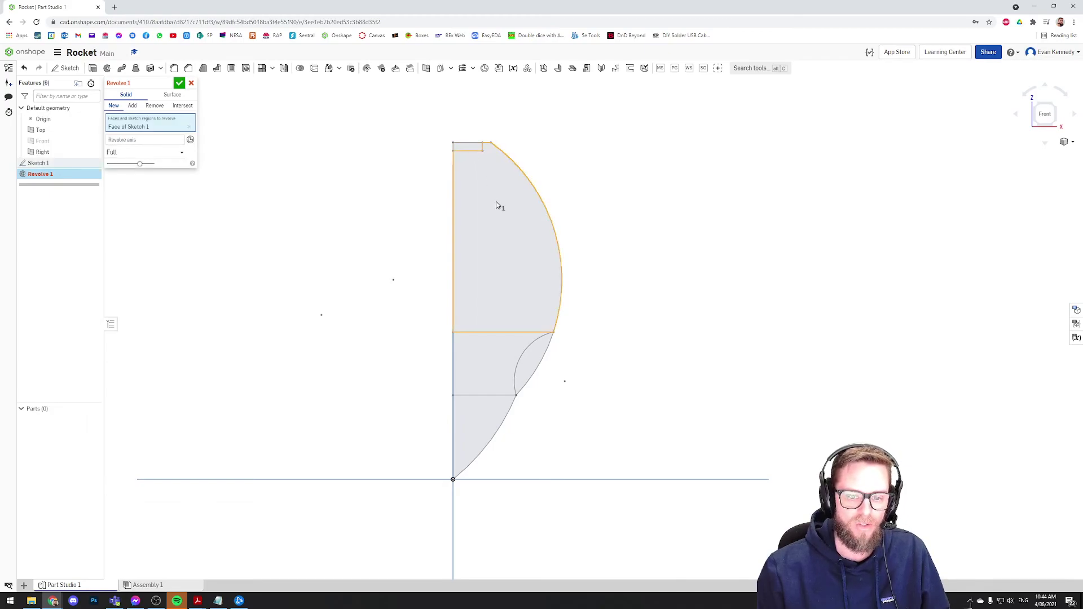
click(497, 356)
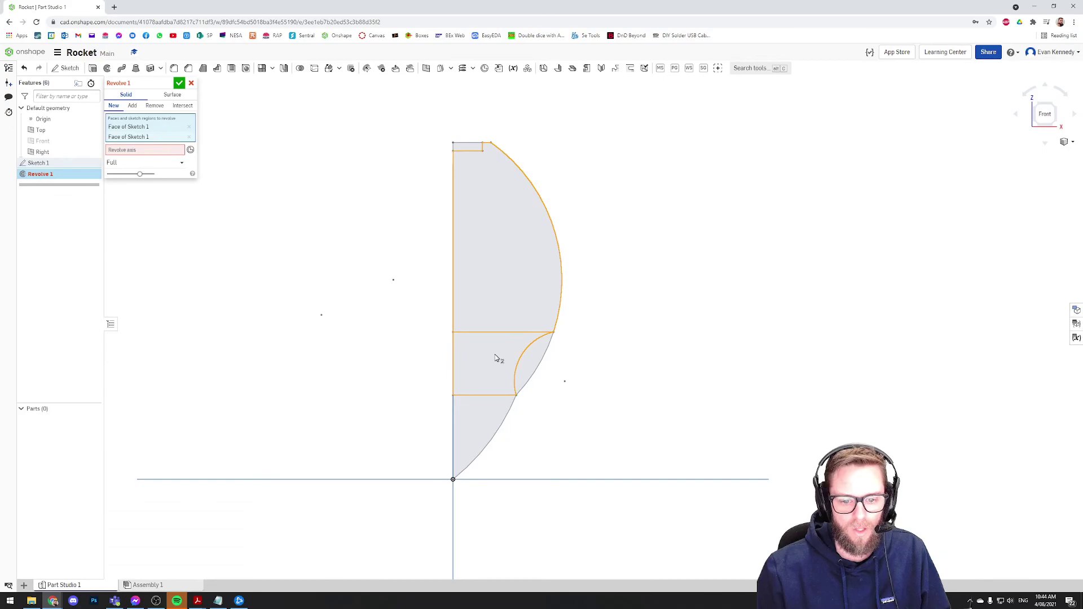
click(531, 361)
click(500, 406)
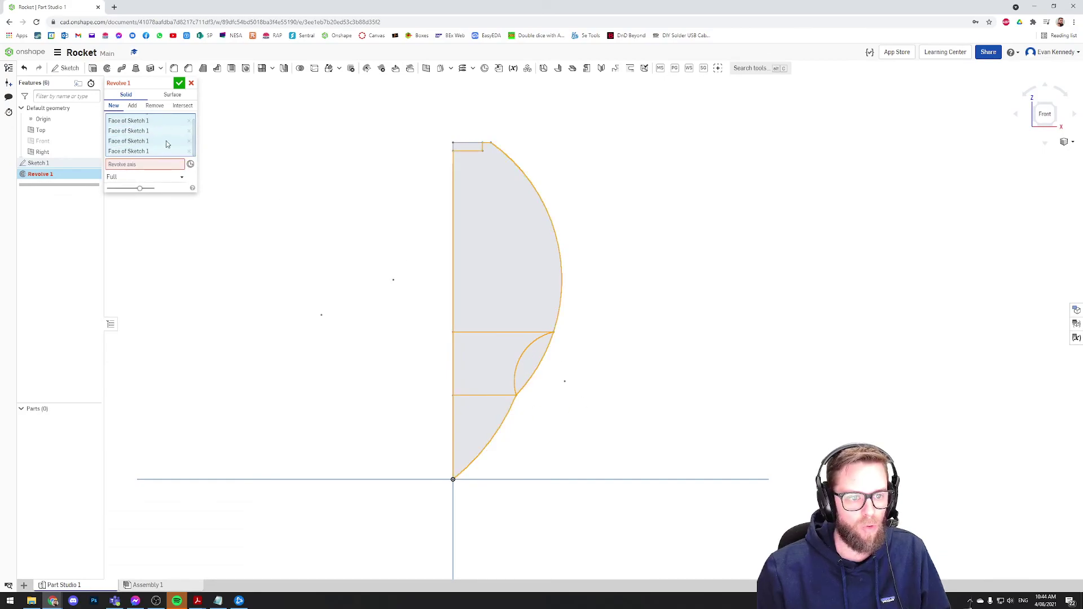
Step: Remove the large upper region from the Revolve selection and add it back
drag(137, 82, 153, 100)
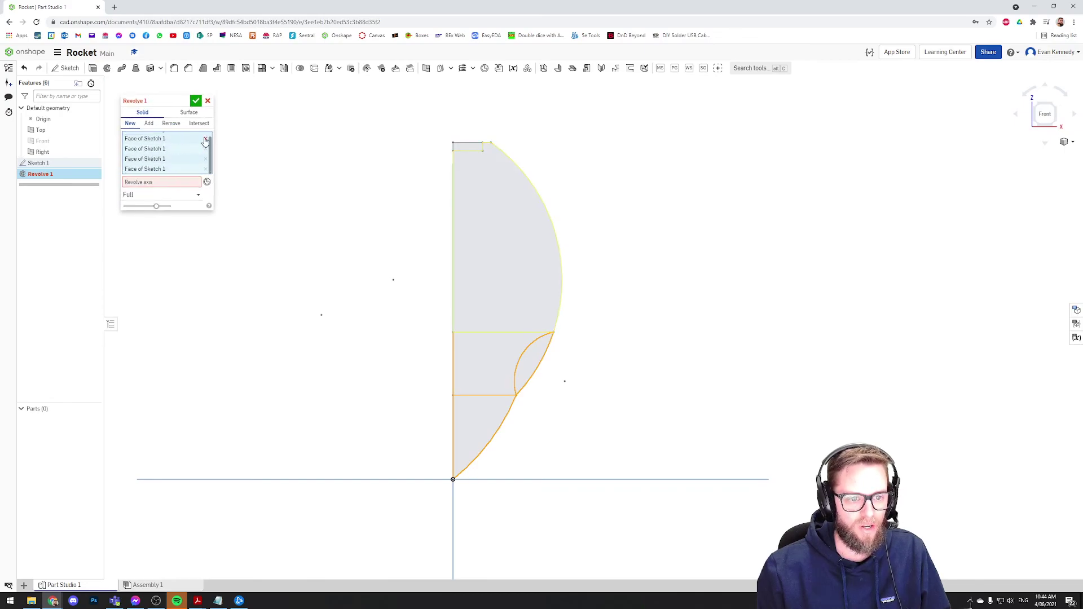
click(491, 246)
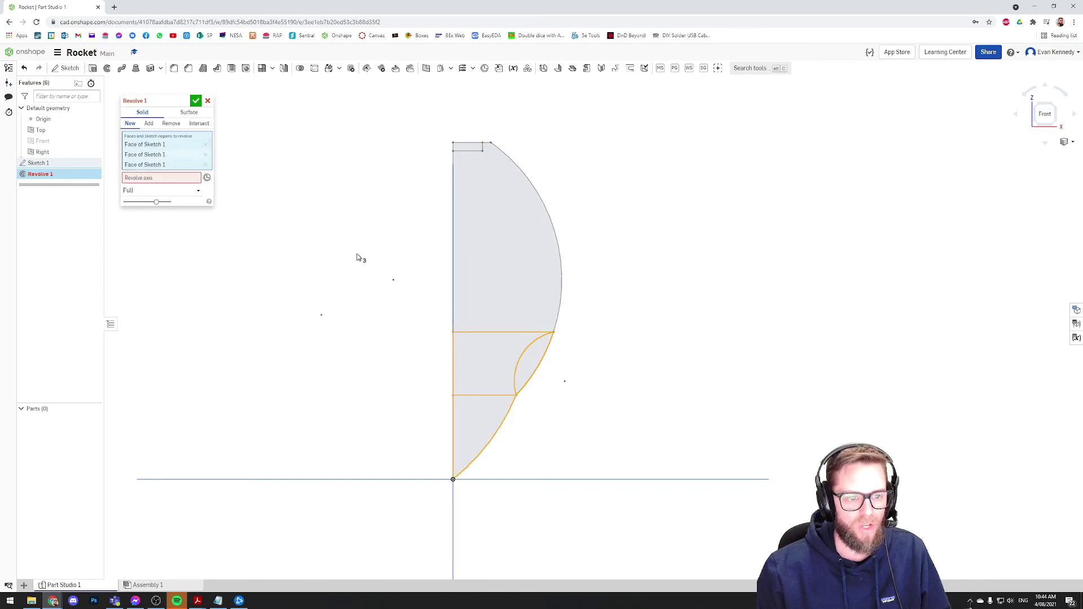
click(459, 235)
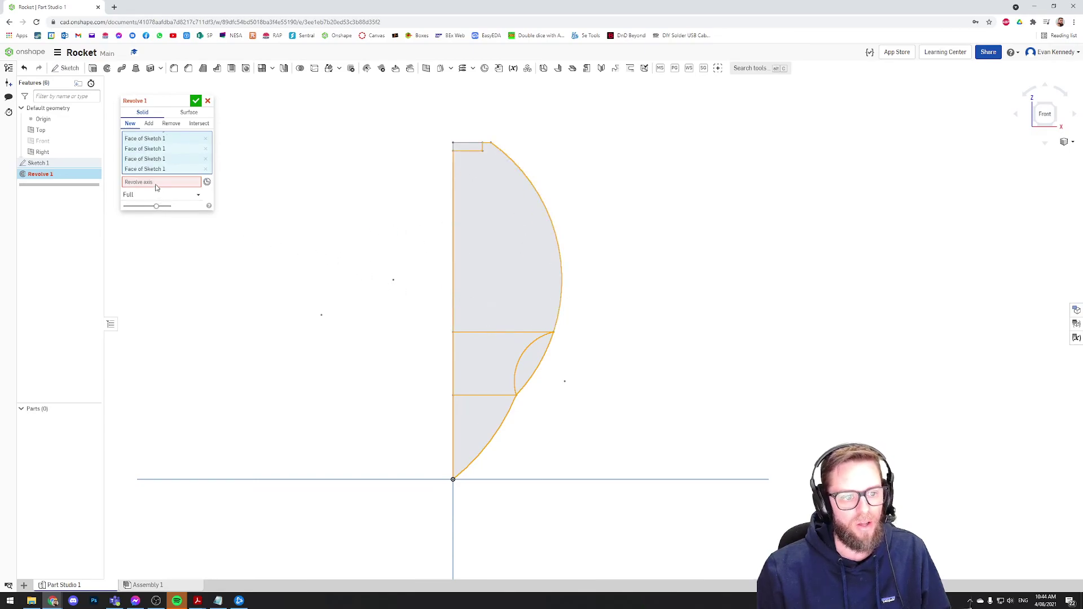
Step: Set the profile's vertical centre line as the revolve axis and complete the full revolve of the selected regions
scroll(367, 190, up, 1)
scroll(367, 191, down, 1)
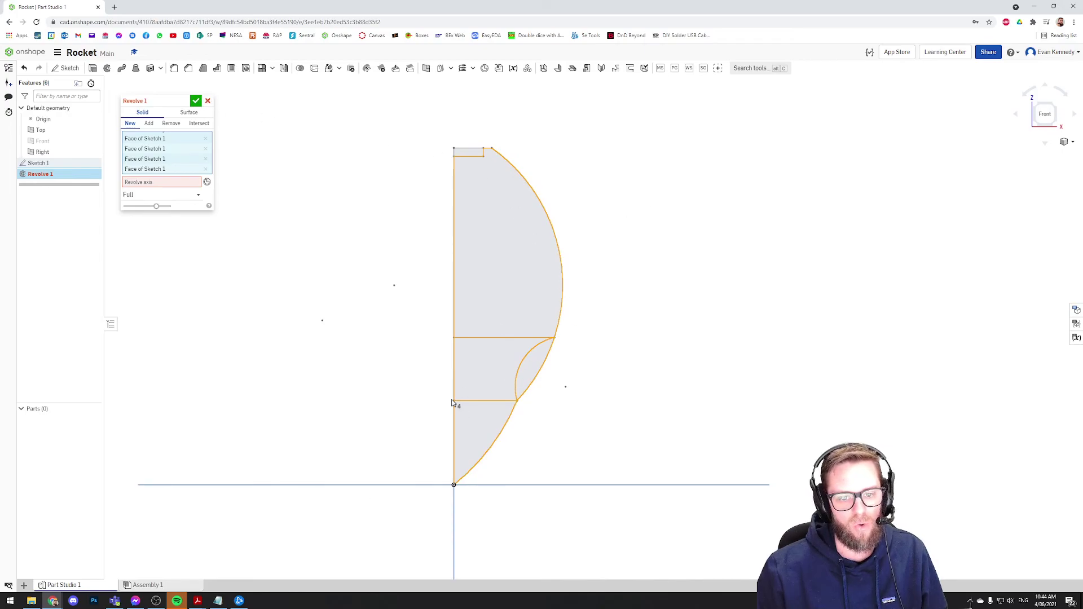
click(156, 184)
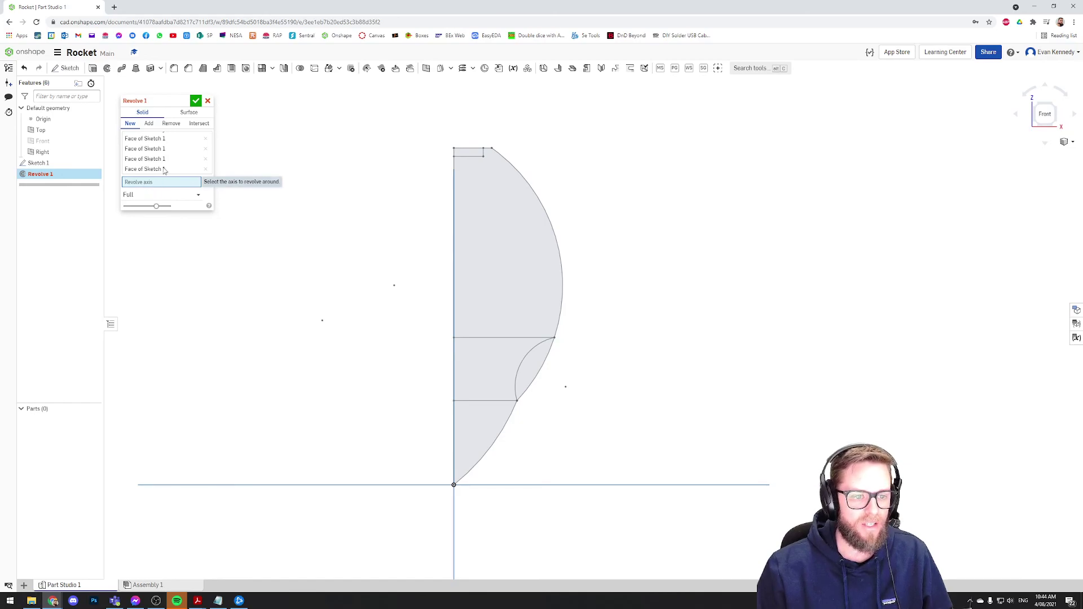
click(181, 167)
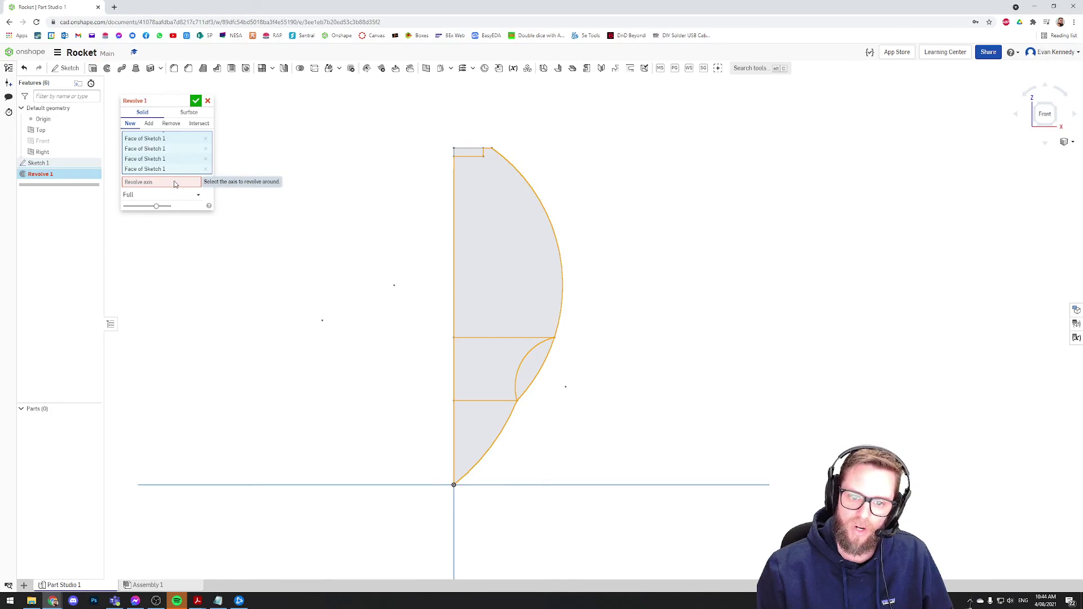
click(153, 185)
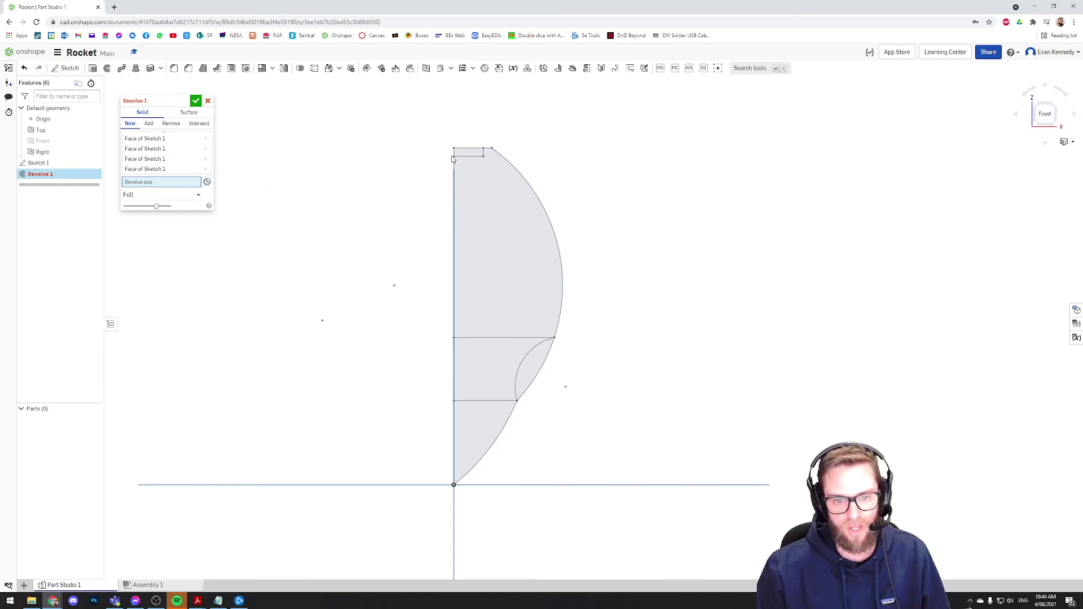
click(455, 233)
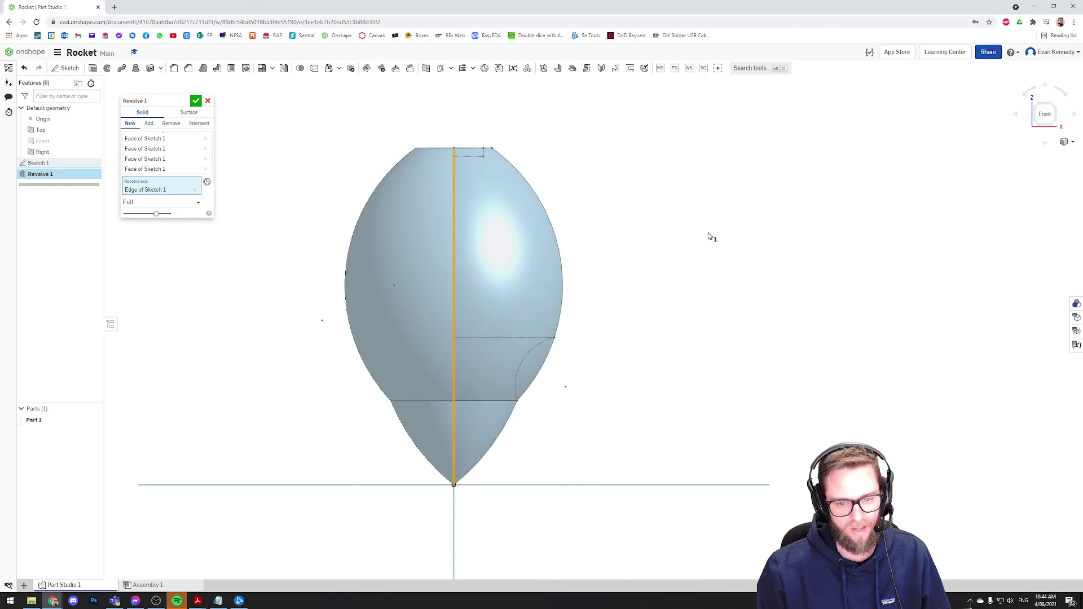
right_drag(713, 232, 698, 239)
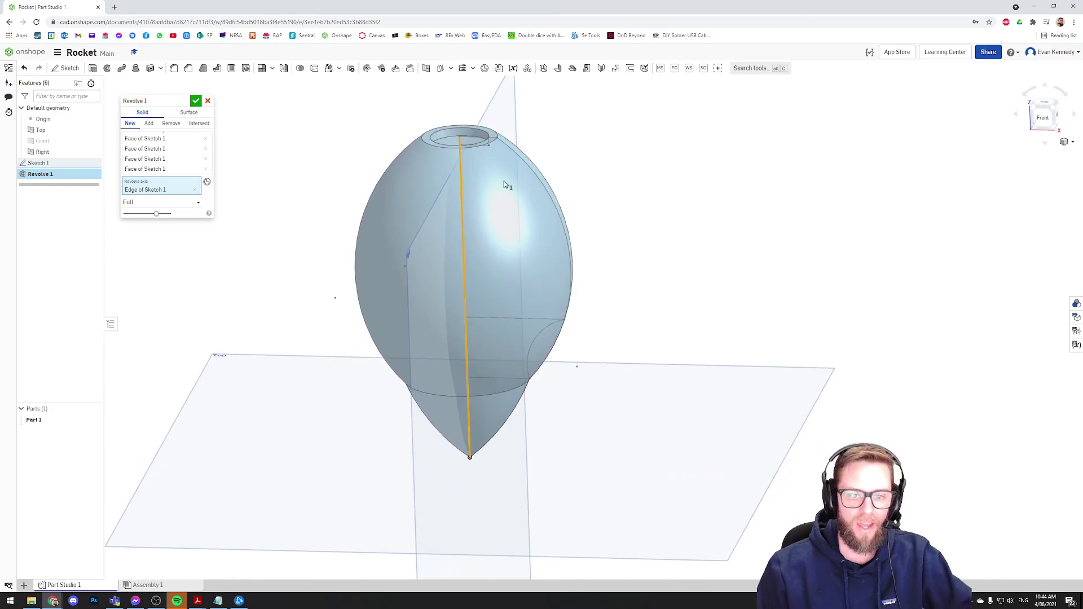
click(195, 100)
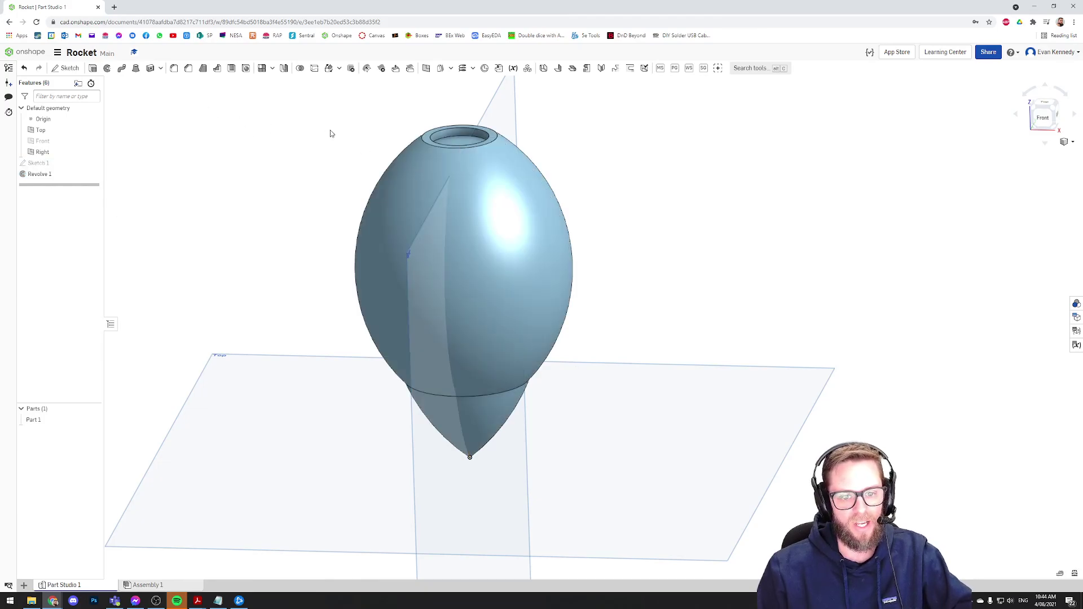
Step: Examine the revolved rocket body from several angles, including its recessed flat end and pointed tip
mouse_move(652, 208)
right_down()
mouse_move(655, 195)
mouse_move(647, 219)
right_up()
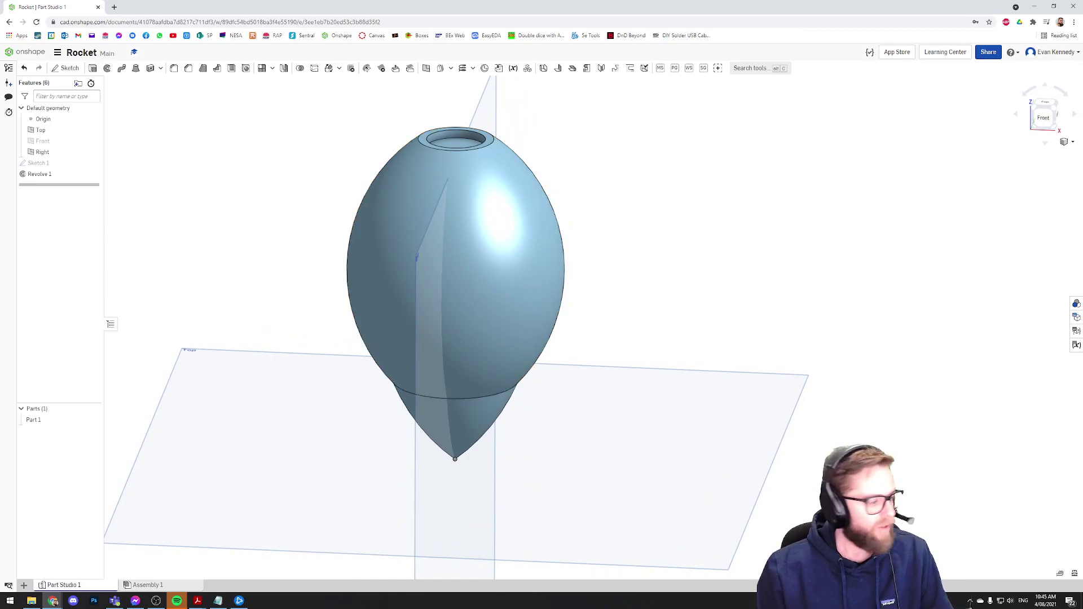
key(alt+Tab)
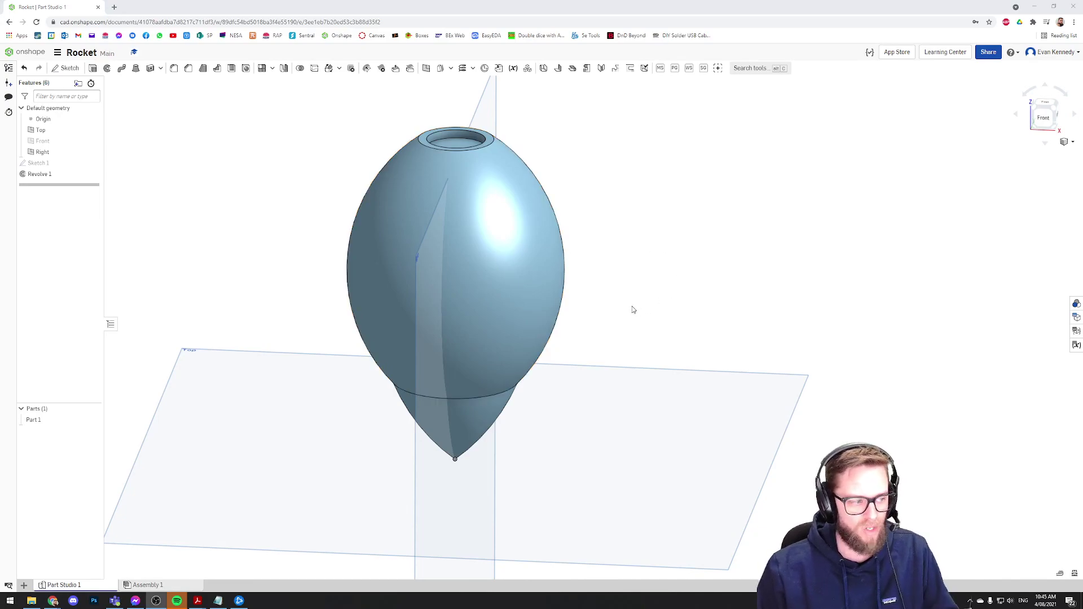
right_drag(610, 373, 624, 346)
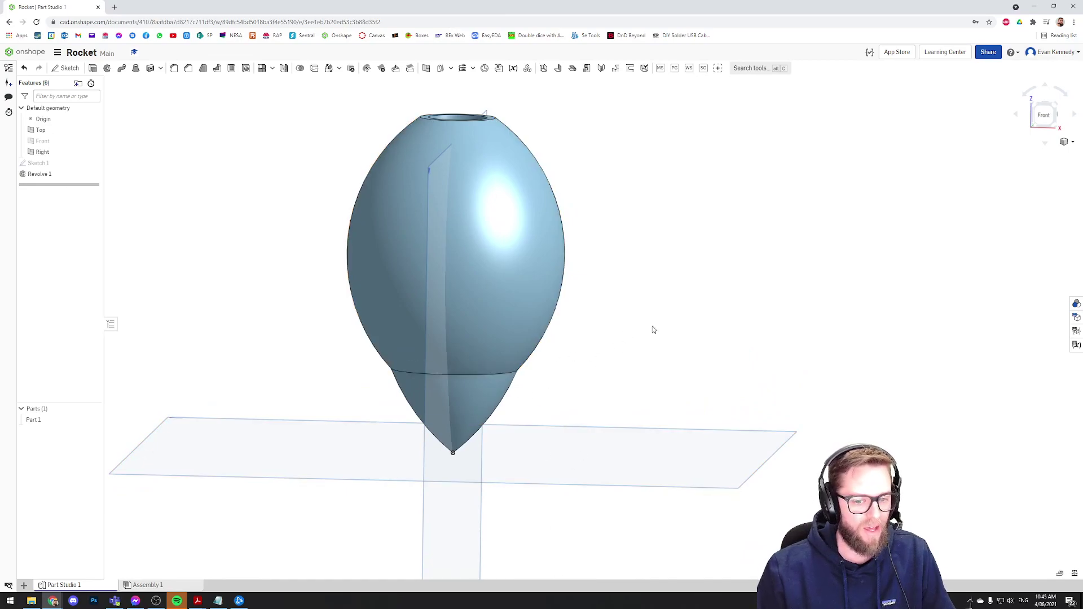
right_drag(641, 336, 682, 317)
scroll(597, 420, up, 1)
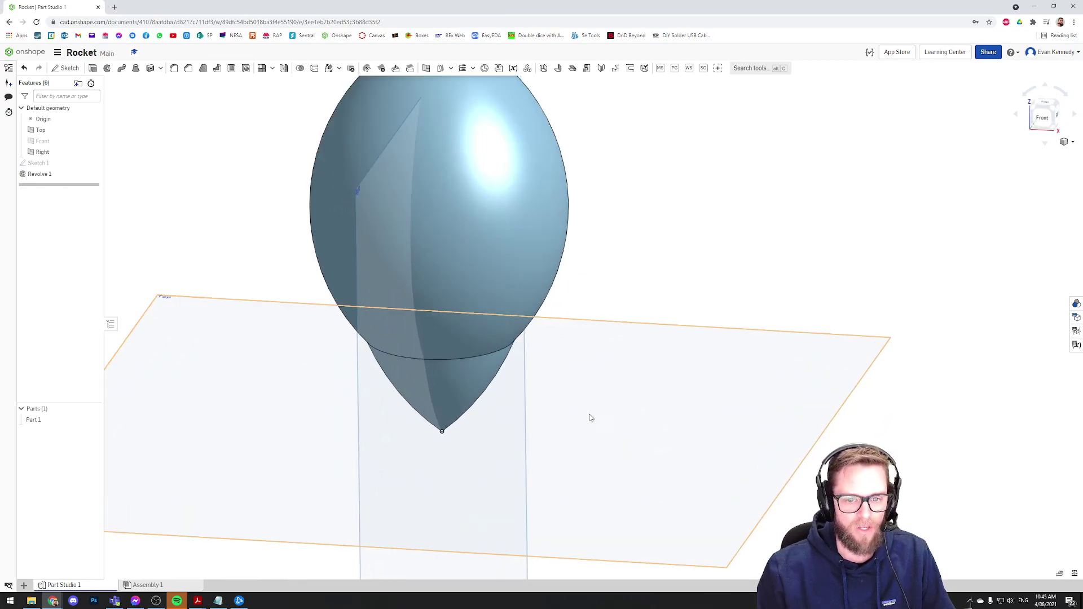
scroll(524, 389, down, 3)
scroll(525, 183, up, 2)
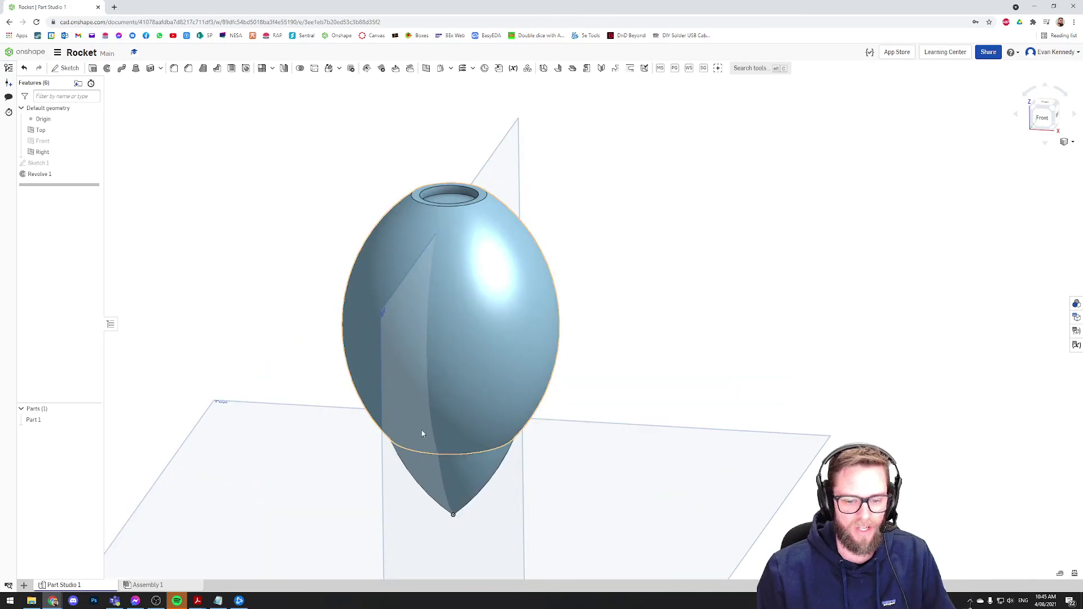
scroll(425, 429, down, 1)
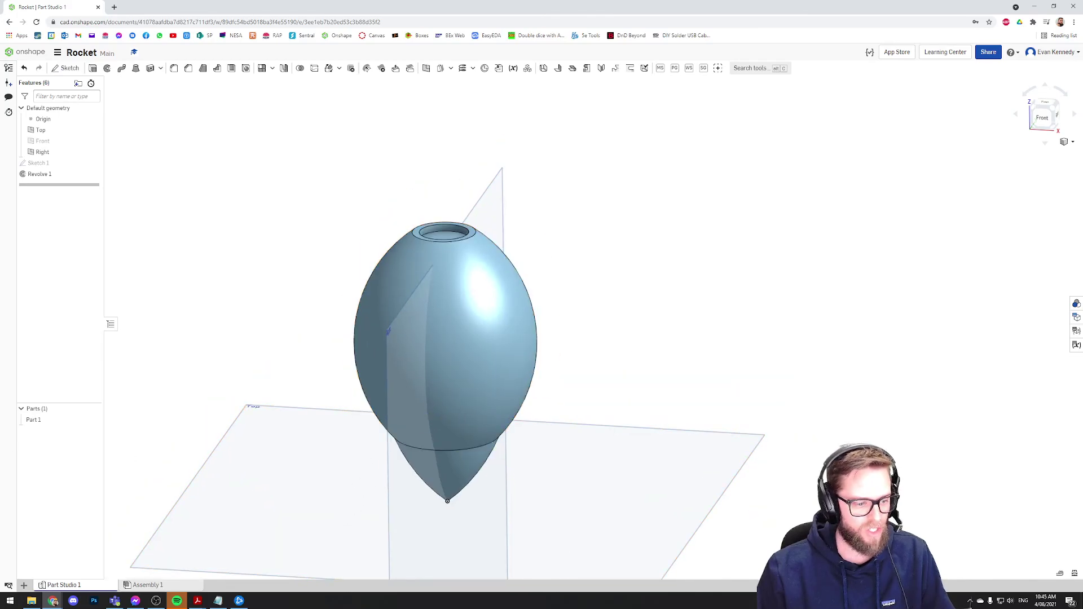